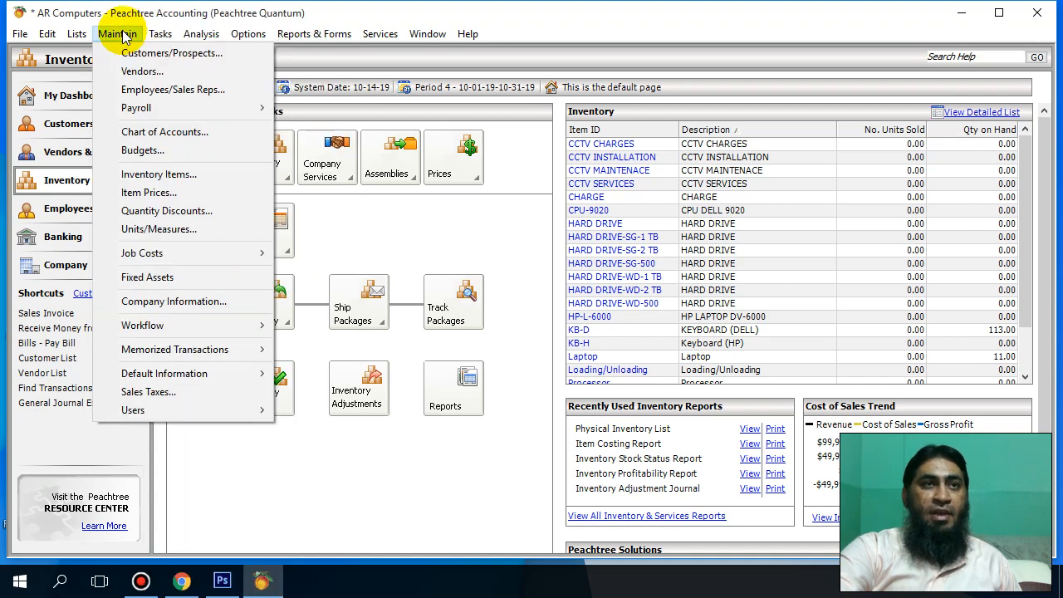
- Open the Account Reconciliation window to view its layout, and close it without choosing an account
mouse_move(160, 33)
mouse_move(239, 32)
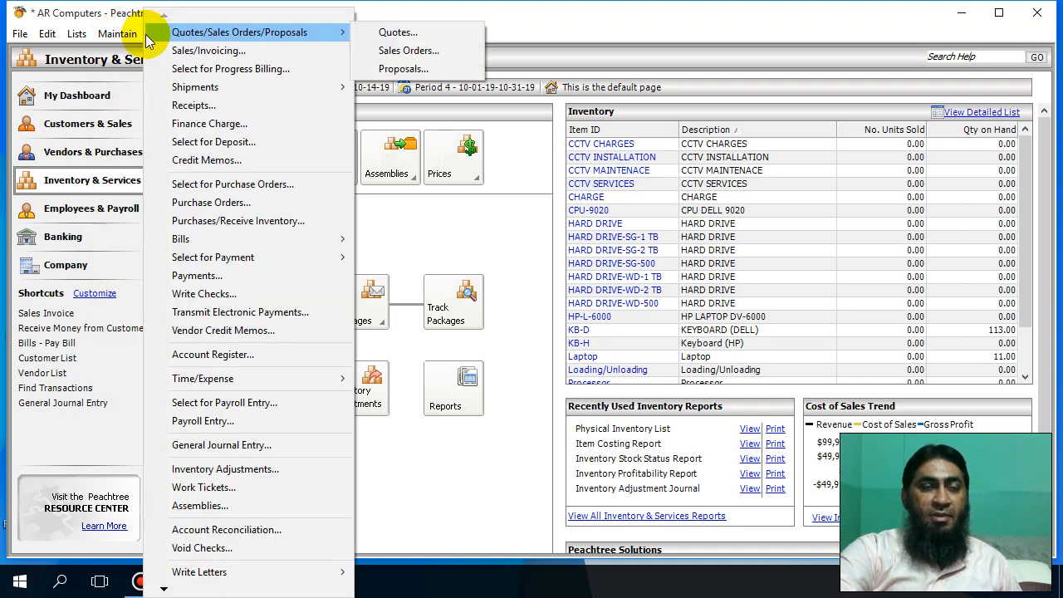
click(532, 407)
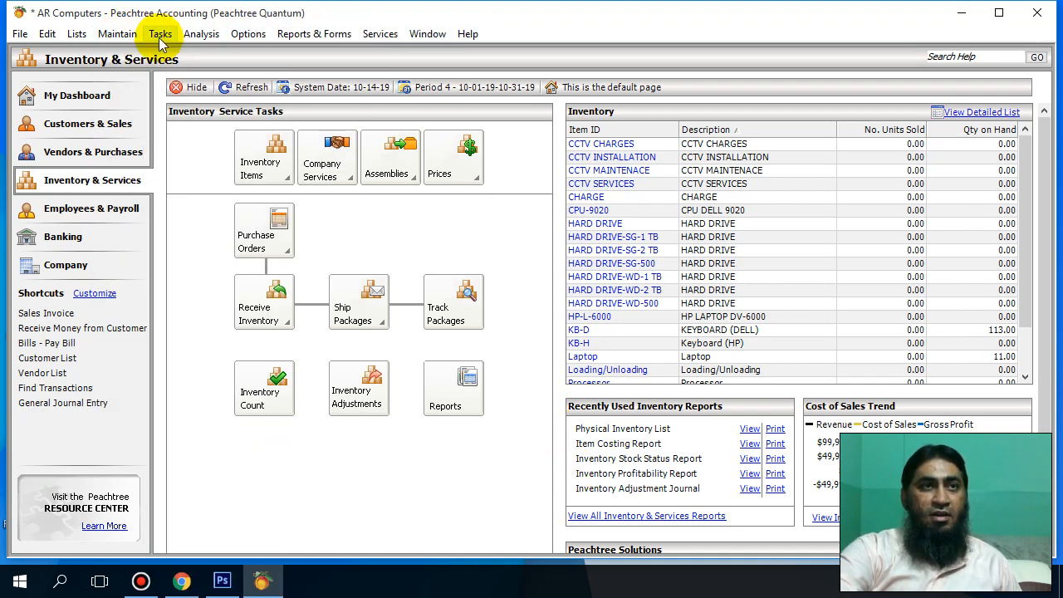
click(159, 34)
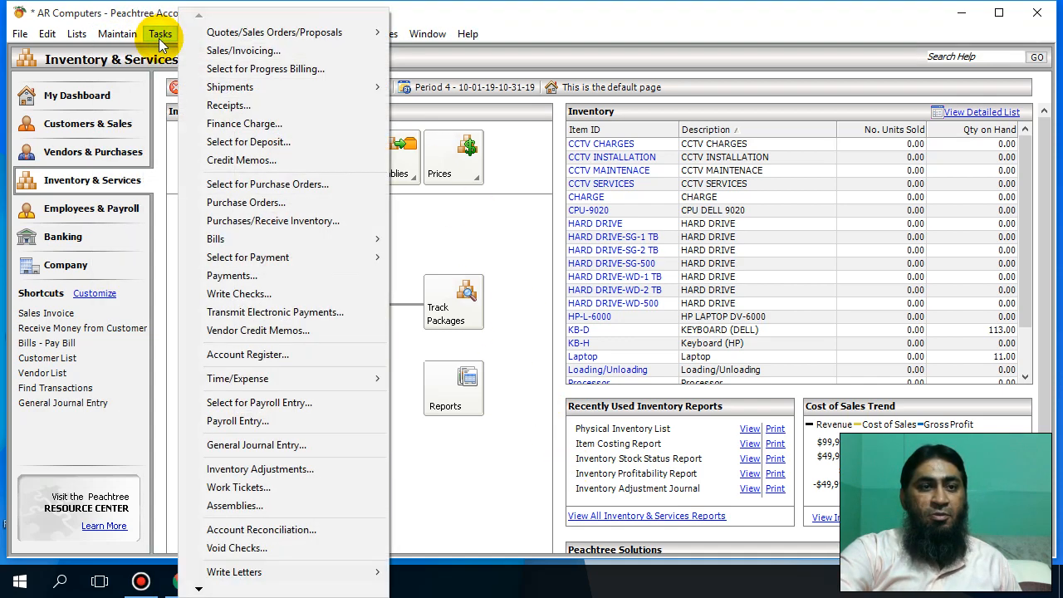
click(271, 534)
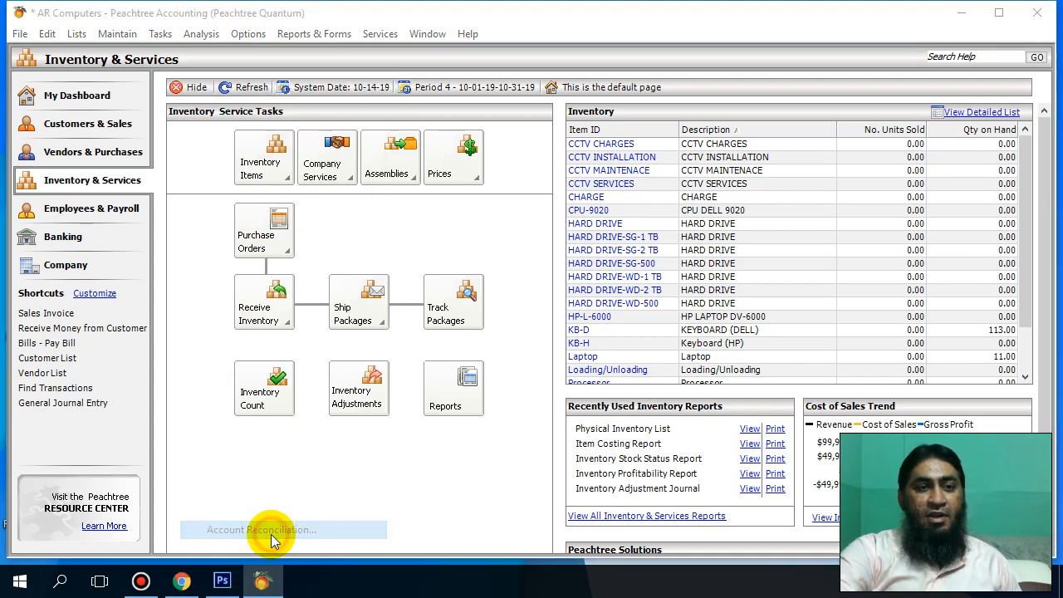
drag(415, 33, 523, 32)
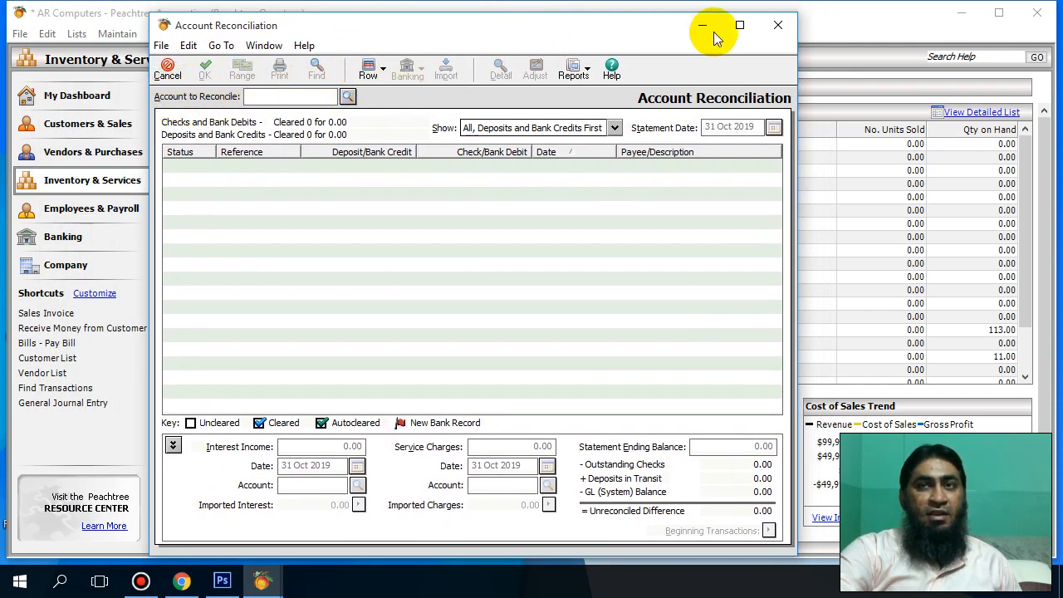
click(778, 25)
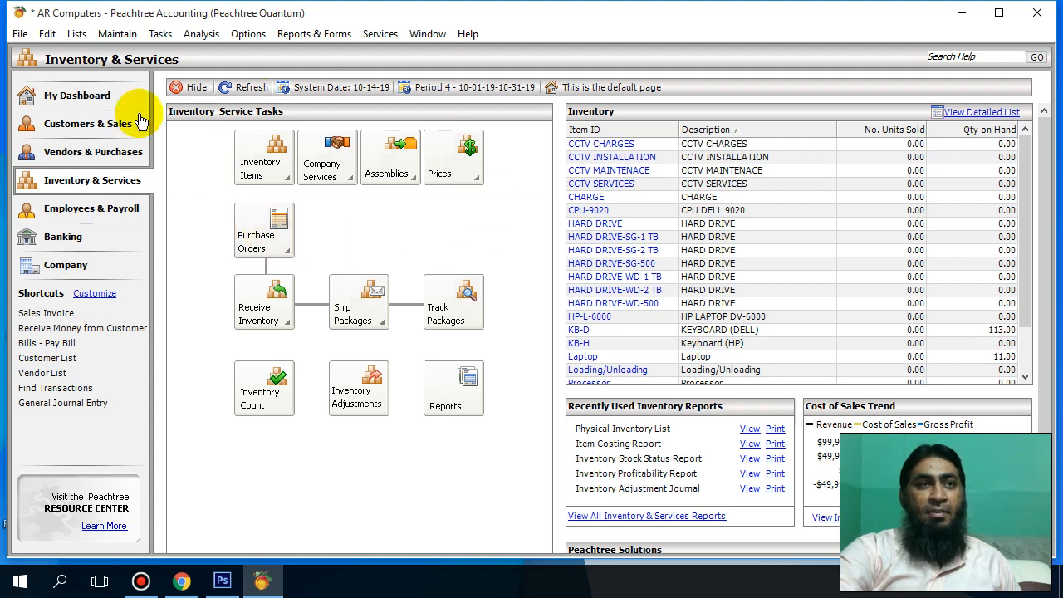
- Find the UBL account in the dashboard's account balances, view its account register, and close the register
click(104, 94)
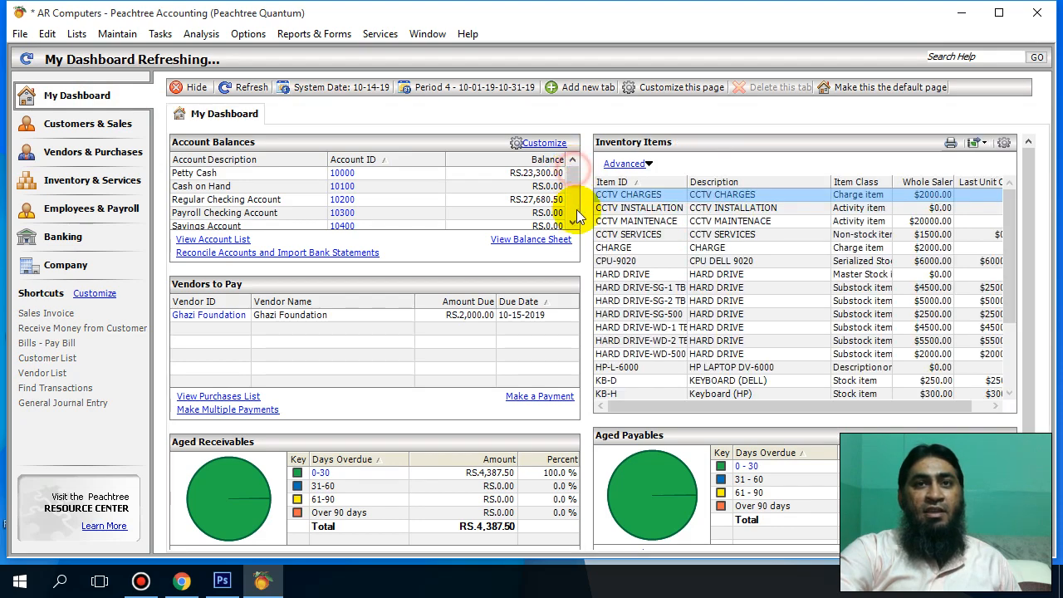
scroll(569, 192, down, 1)
drag(568, 187, 570, 235)
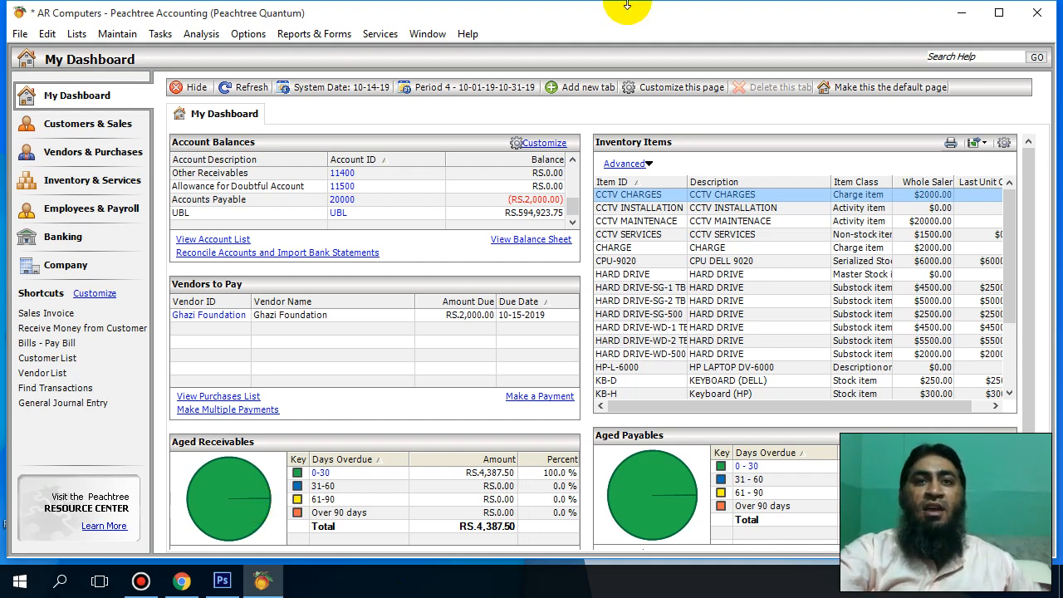
double_click(534, 212)
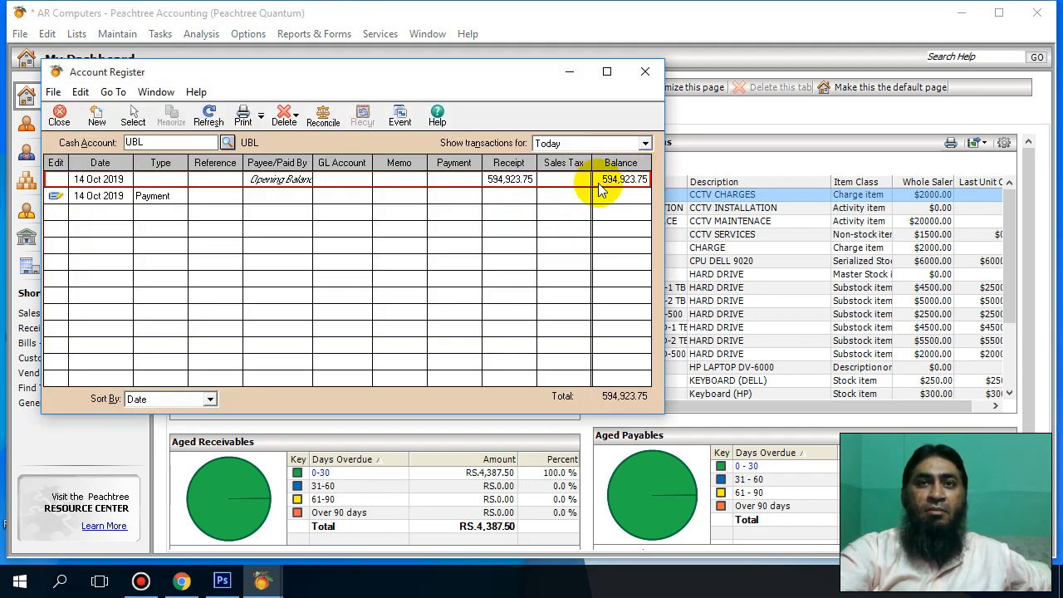
click(643, 79)
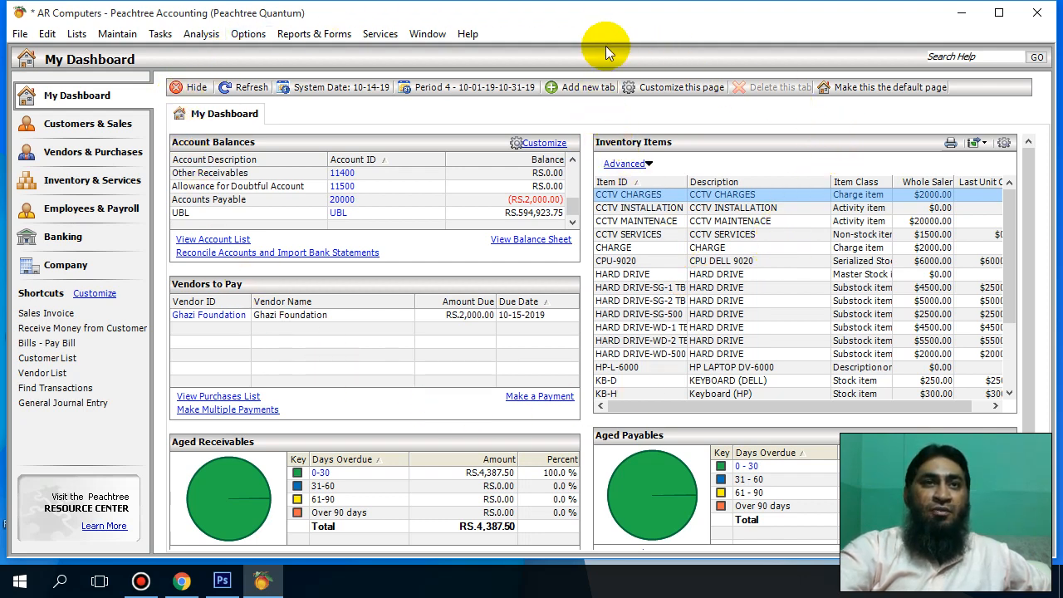
- Open the chart of accounts list maximized, search the account IDs for "BANK SERVICE", and close the list
click(201, 33)
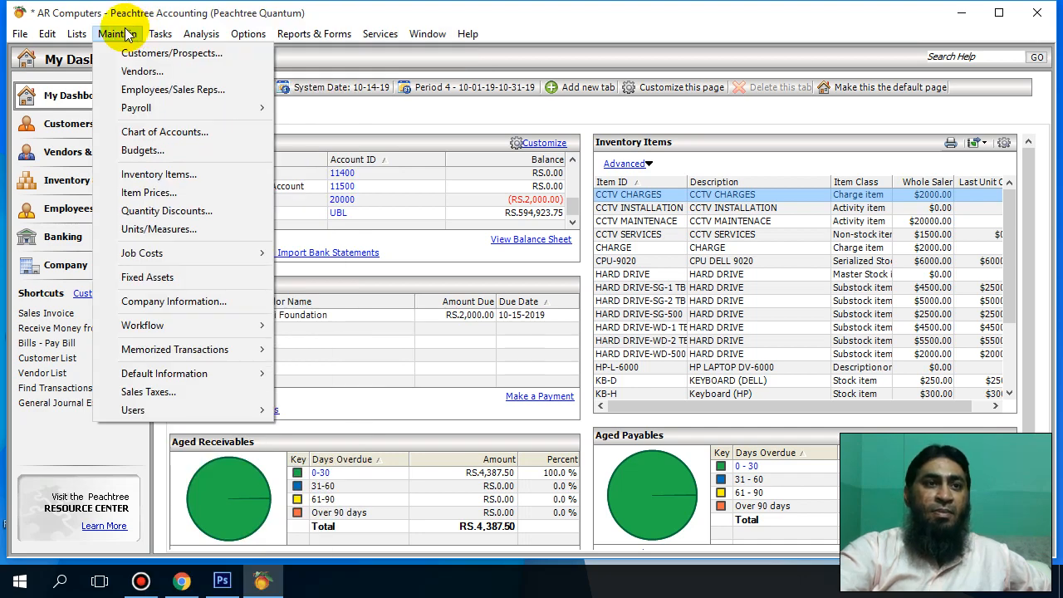
mouse_move(82, 33)
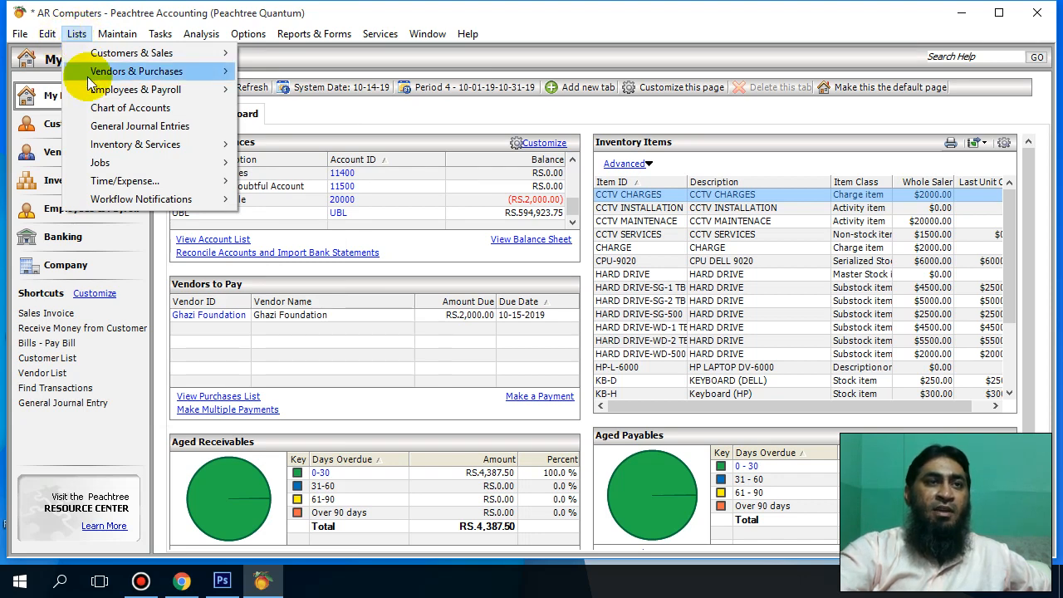
drag(121, 108, 120, 121)
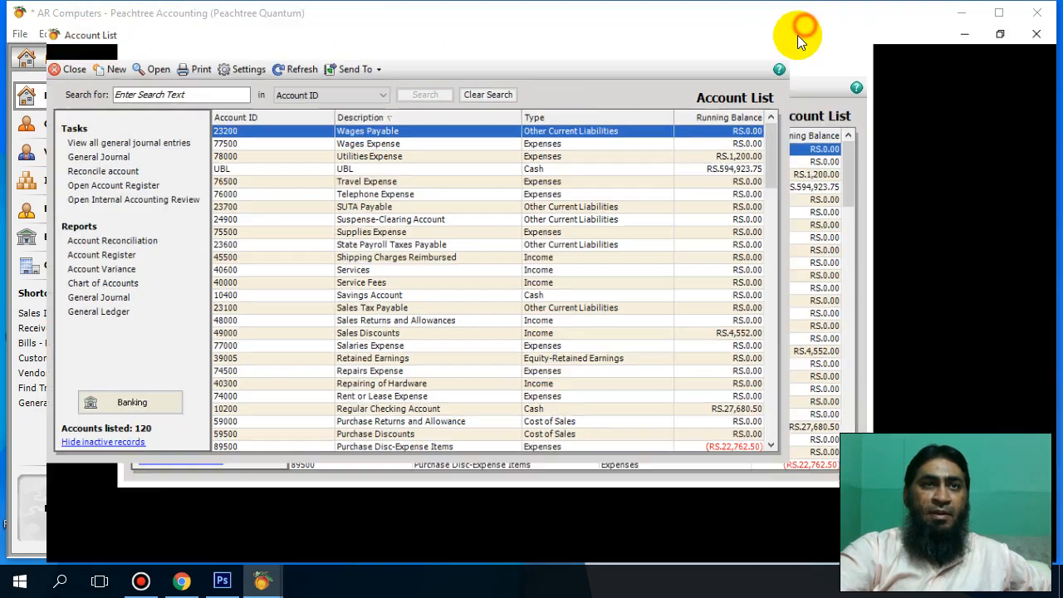
click(805, 30)
click(160, 73)
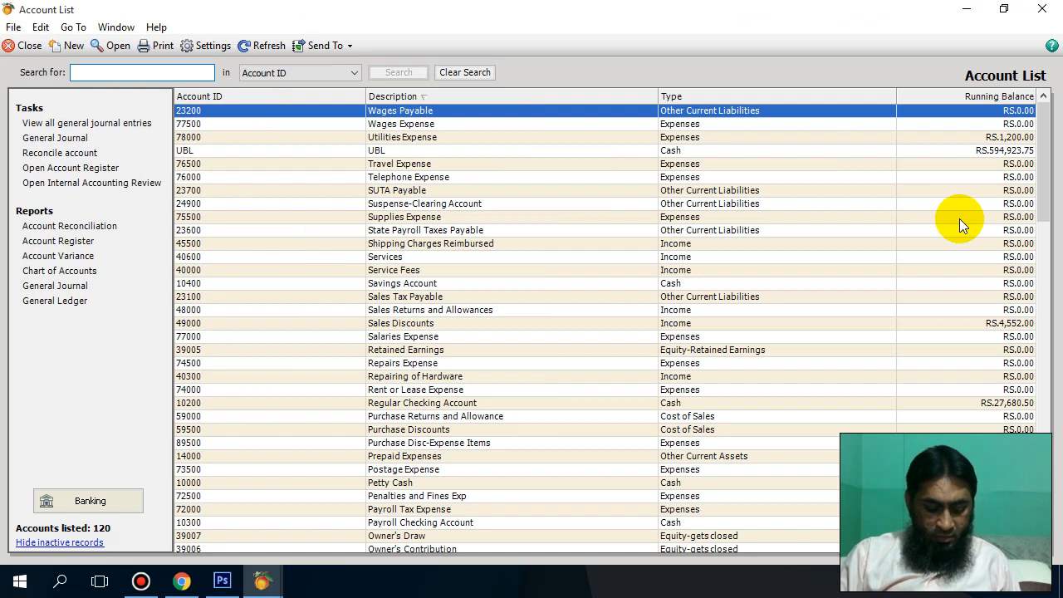
text(BANK SER)
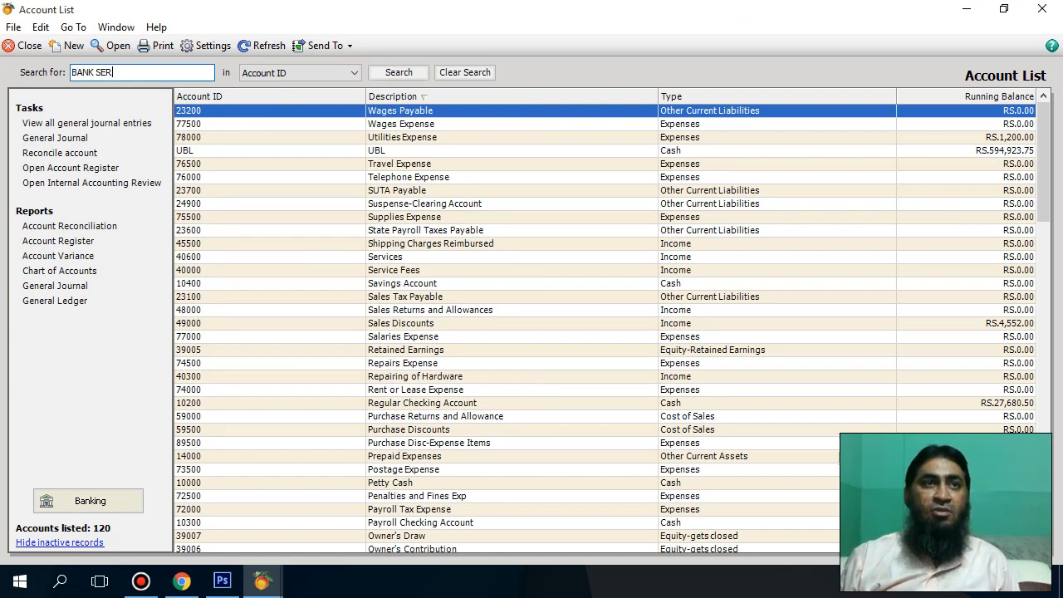
text(VICE)
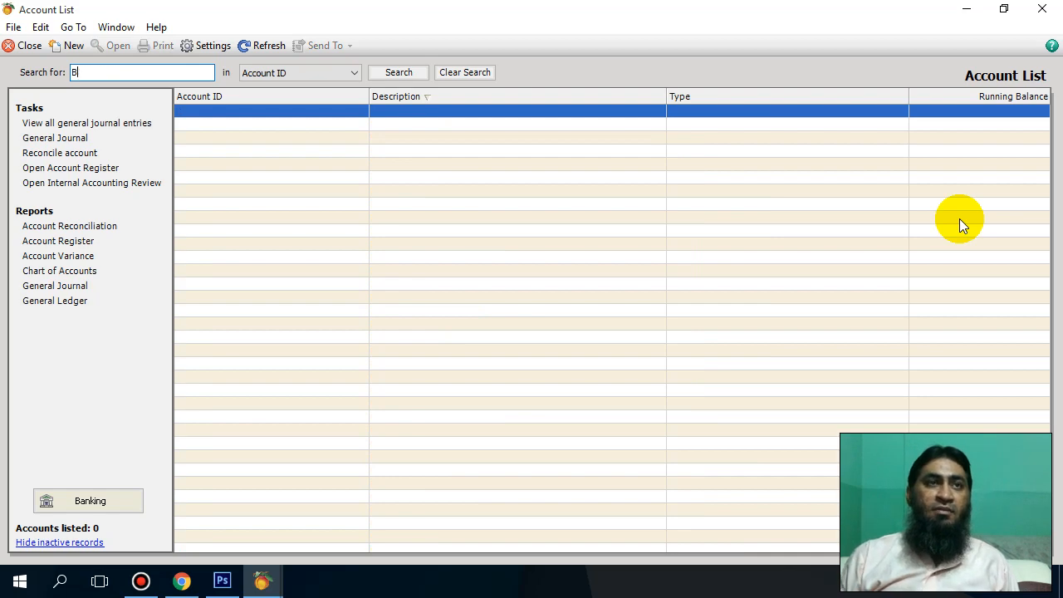
key(BackSpace)
key(BackSpace)
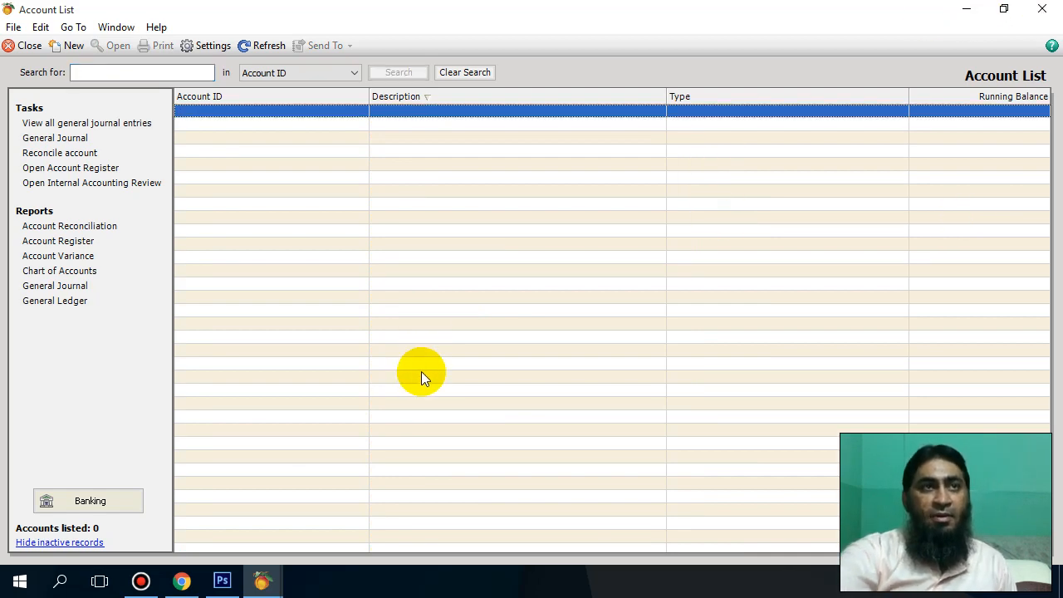
click(12, 45)
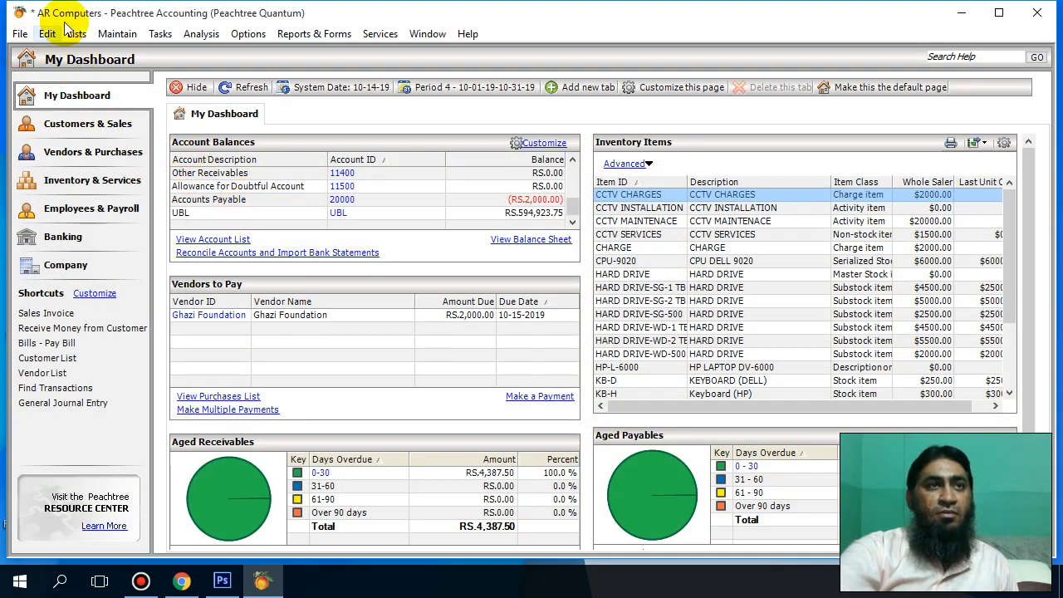
- Reopen the chart of accounts list maximized and search the account descriptions for "BANK"
click(76, 33)
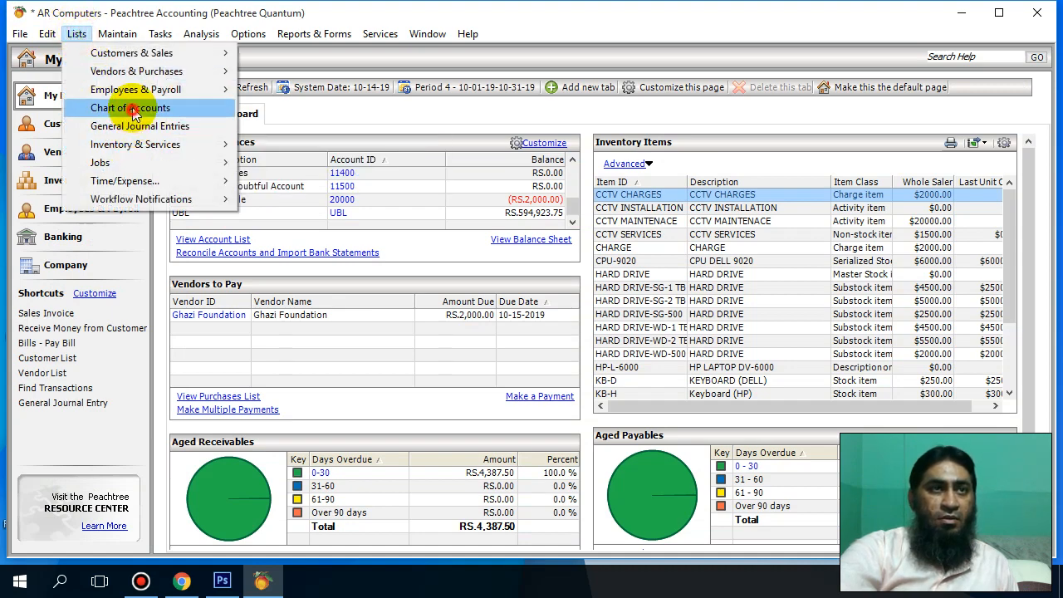
click(133, 110)
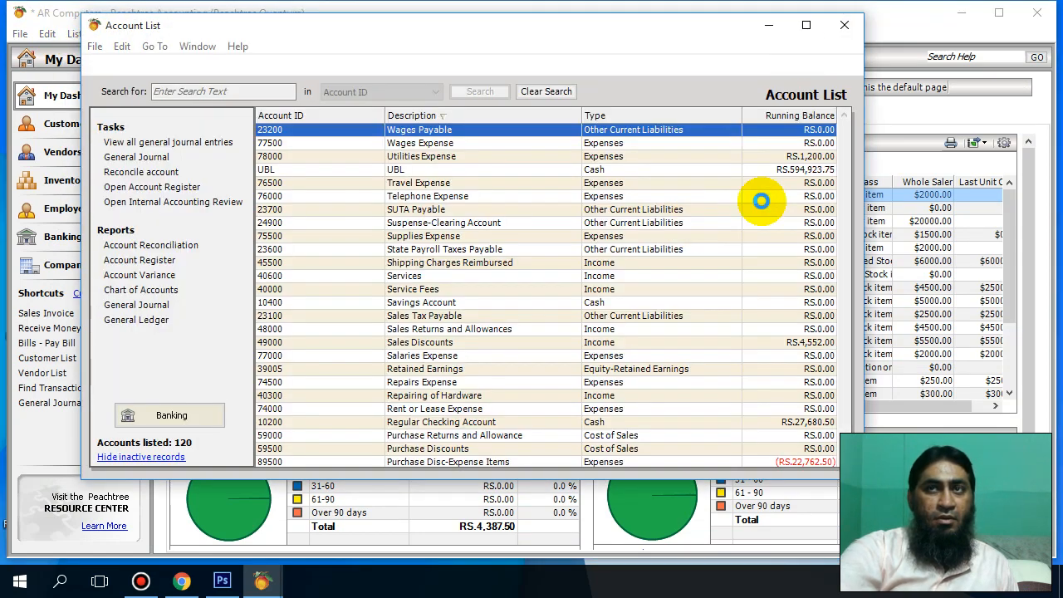
click(805, 24)
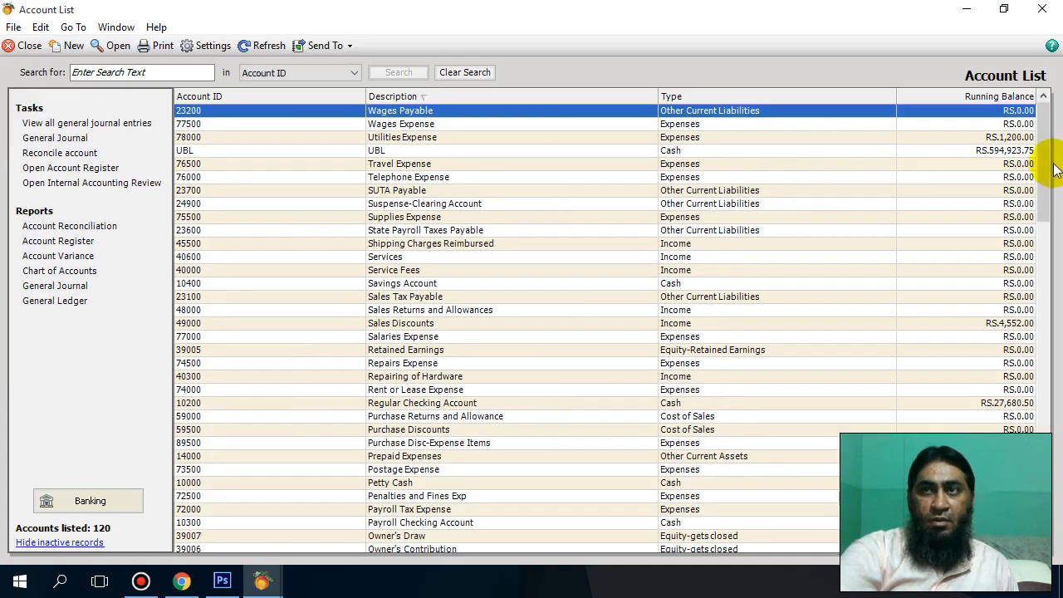
drag(1054, 170, 1059, 325)
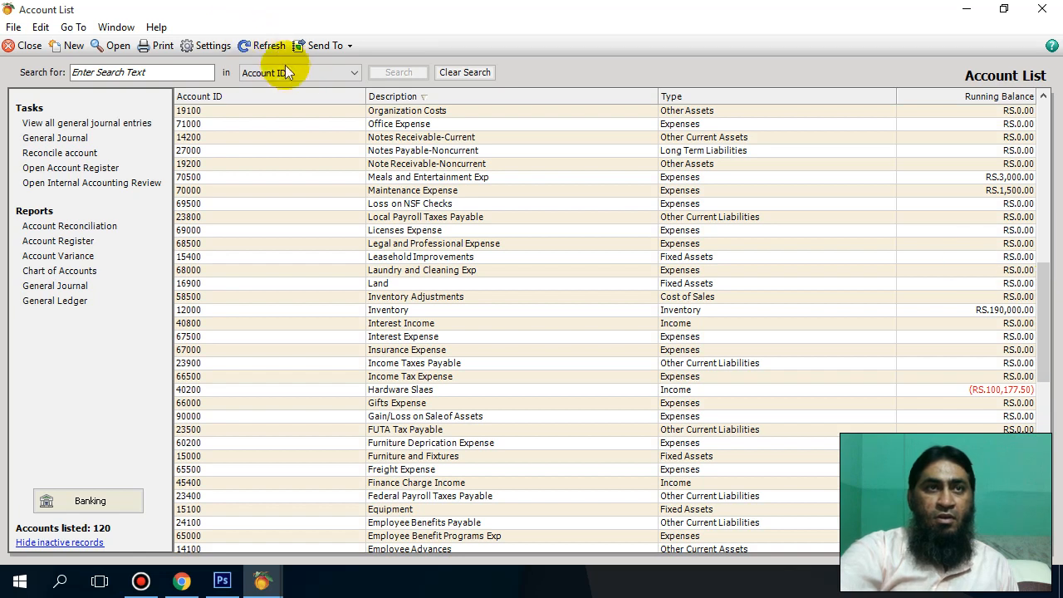
click(304, 71)
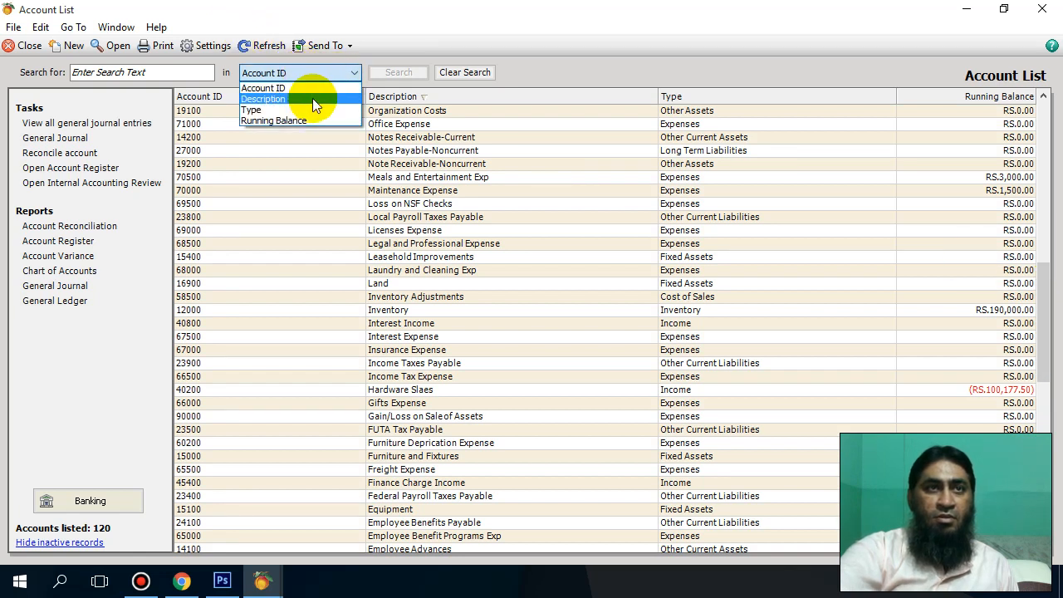
click(312, 98)
click(193, 70)
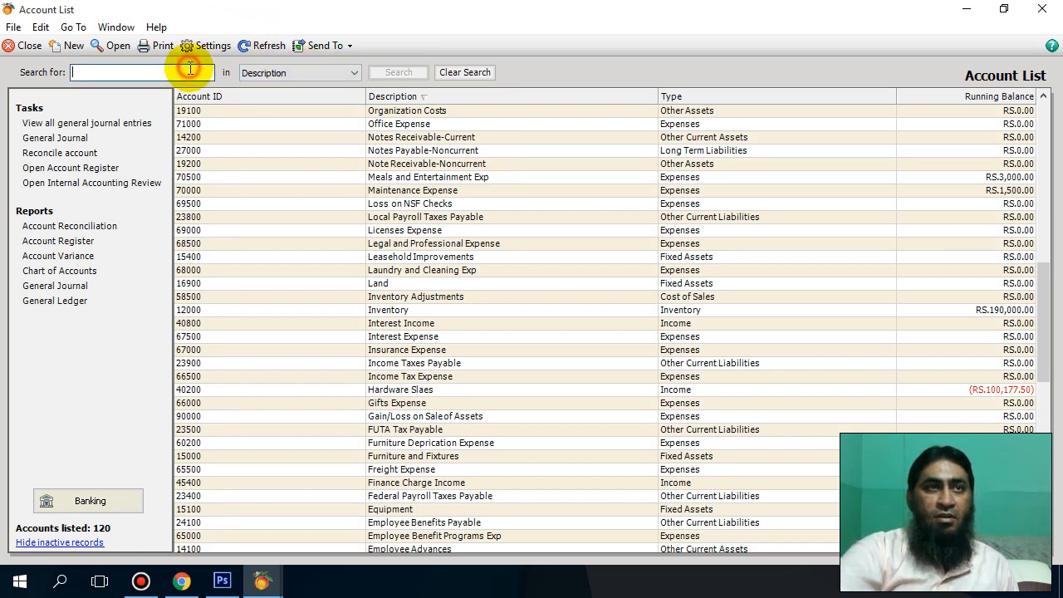
text(BANK)
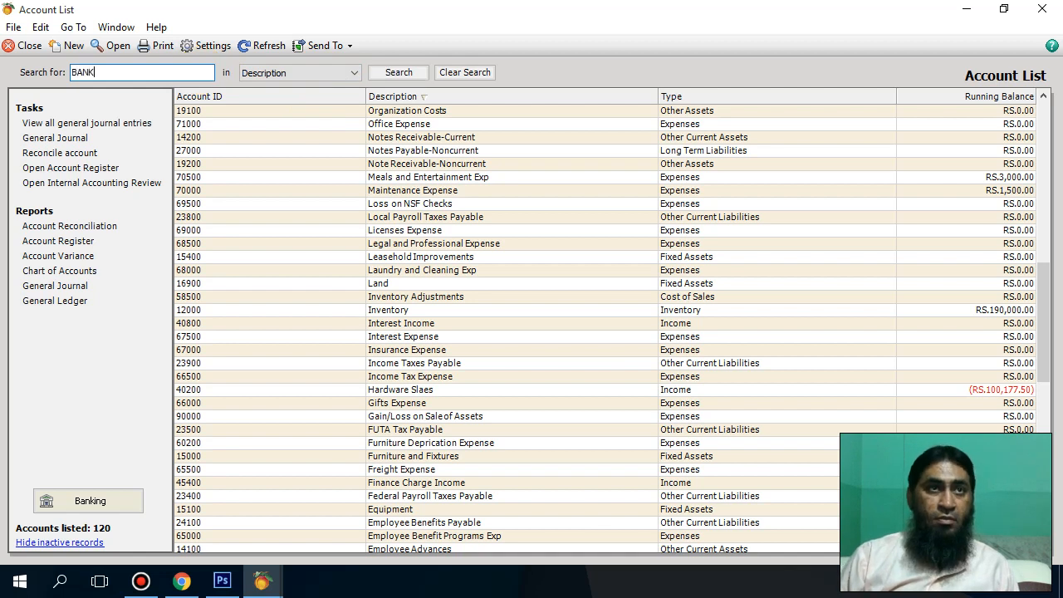
click(396, 68)
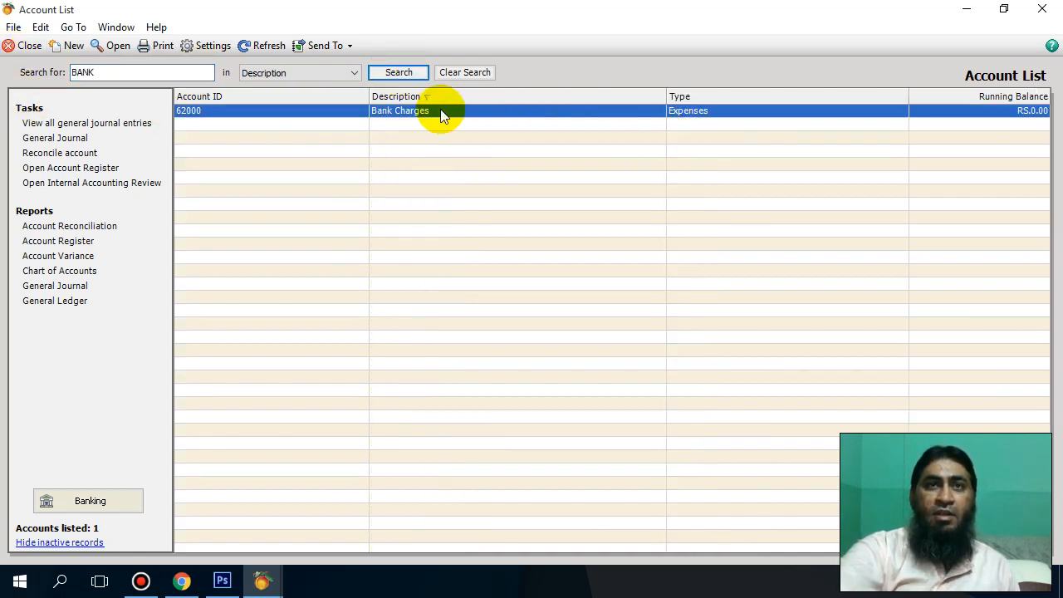
- Search the account descriptions for "BANK INTERST" and close the account list
click(138, 73)
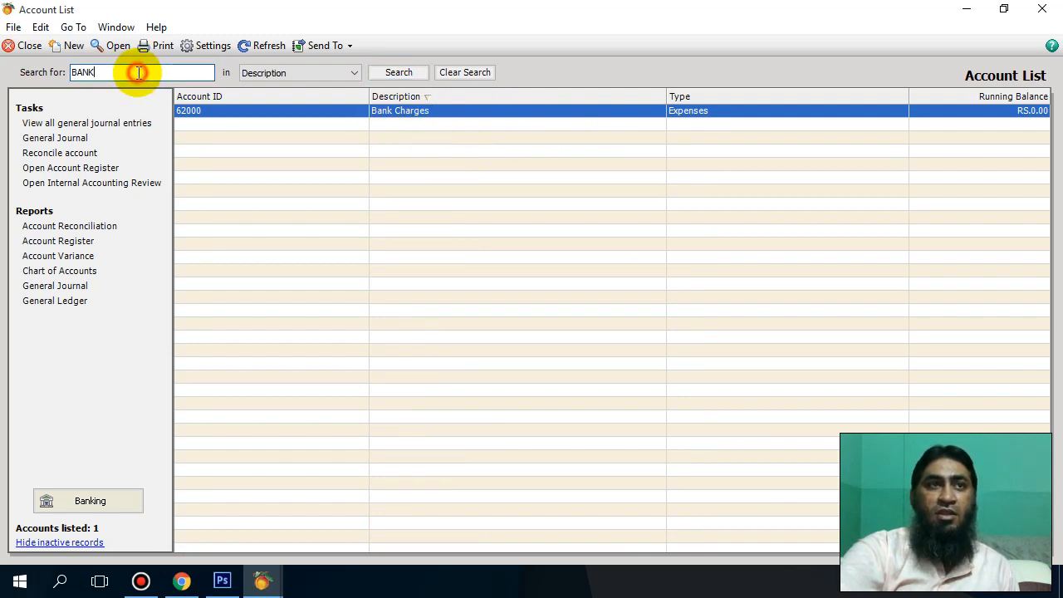
drag(166, 67, 2, 68)
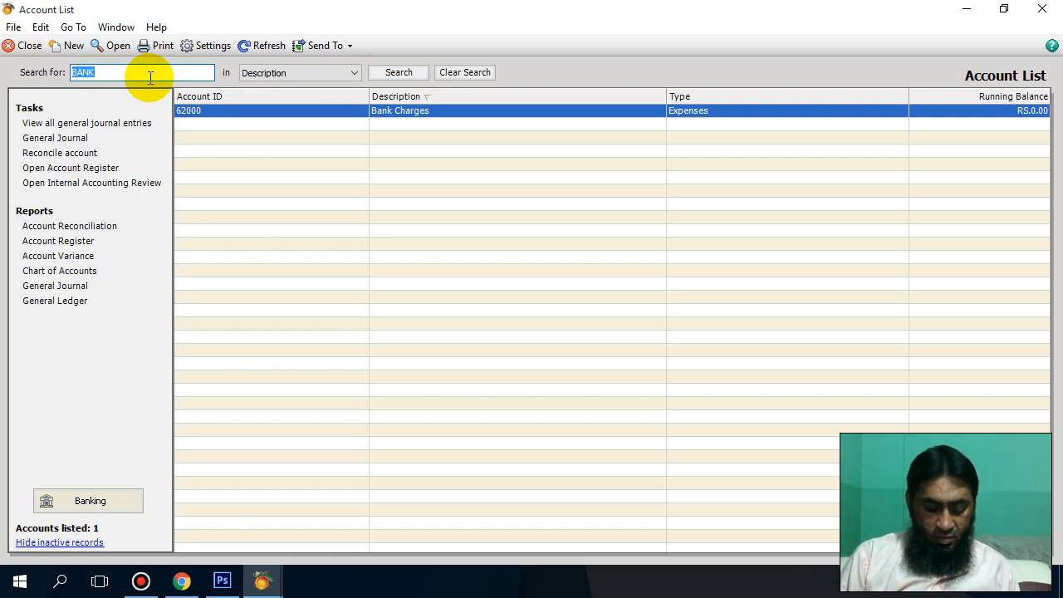
text(BA)
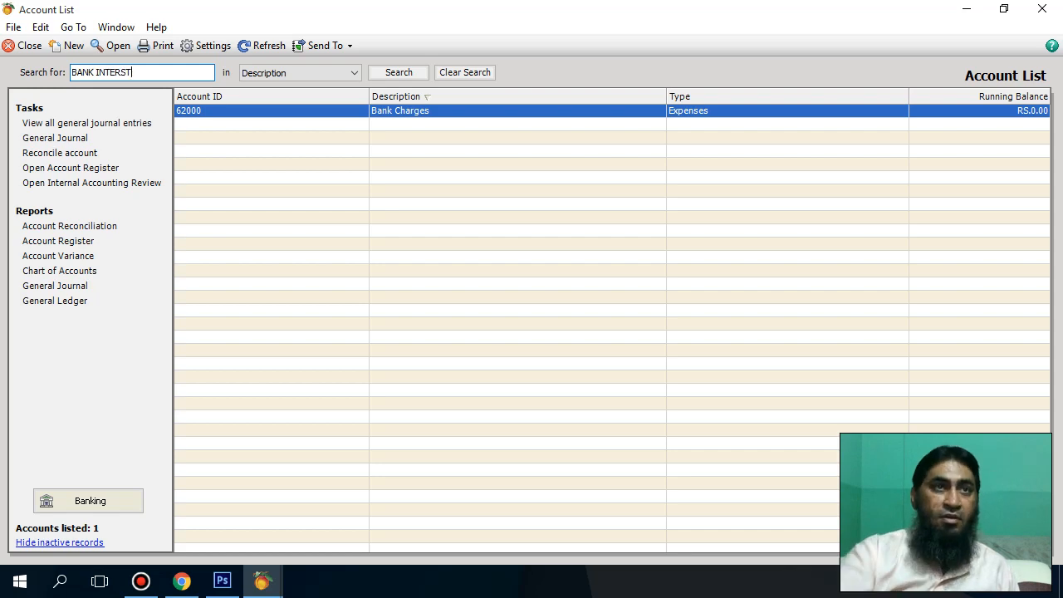
click(400, 71)
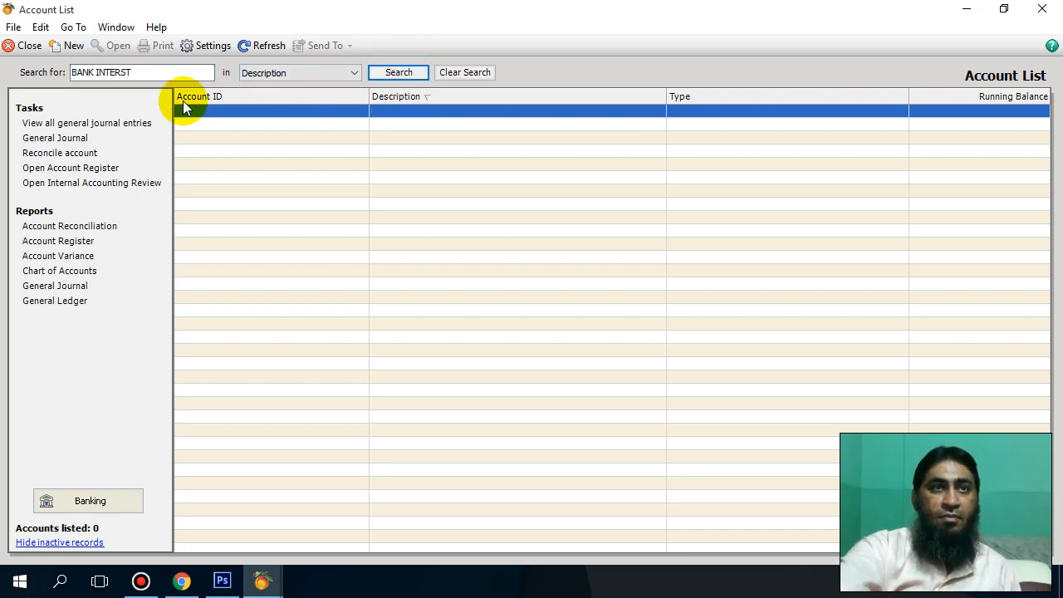
click(14, 45)
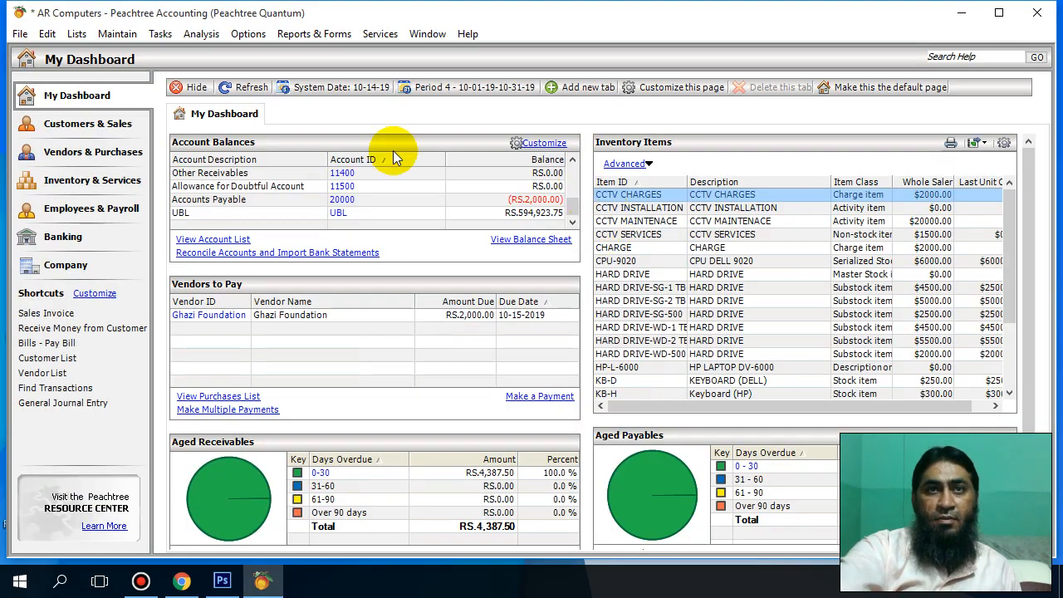
- Reopen the full chart of accounts list maximized and look through the account descriptions
click(77, 33)
click(132, 108)
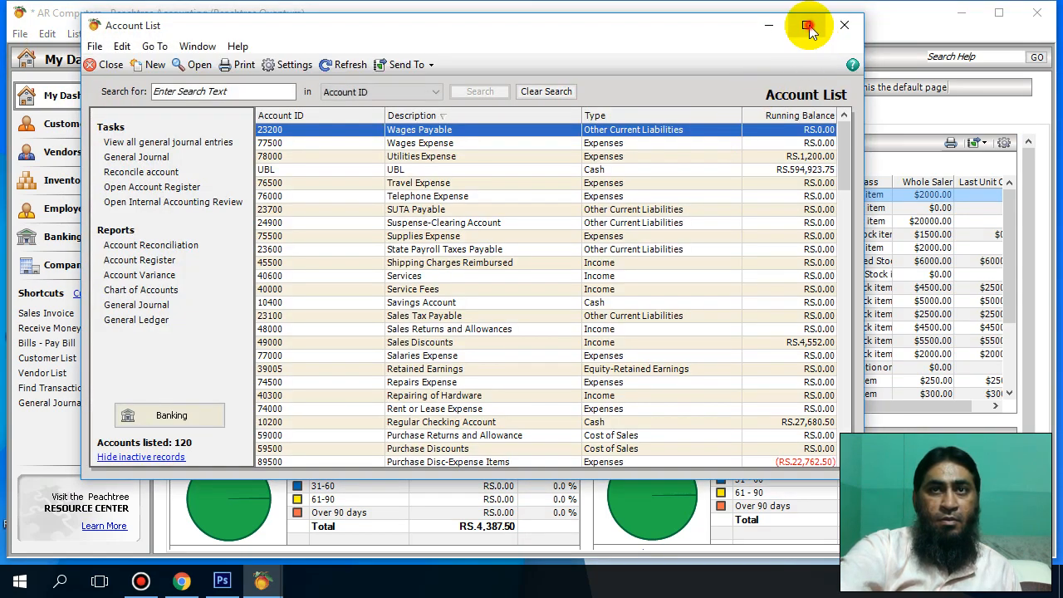
click(806, 25)
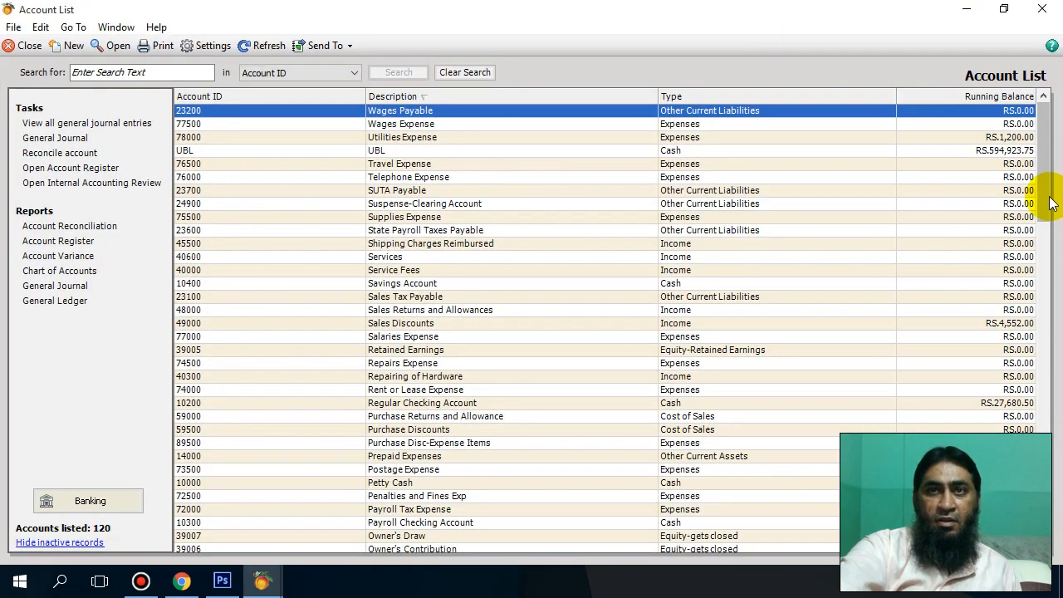
click(1048, 324)
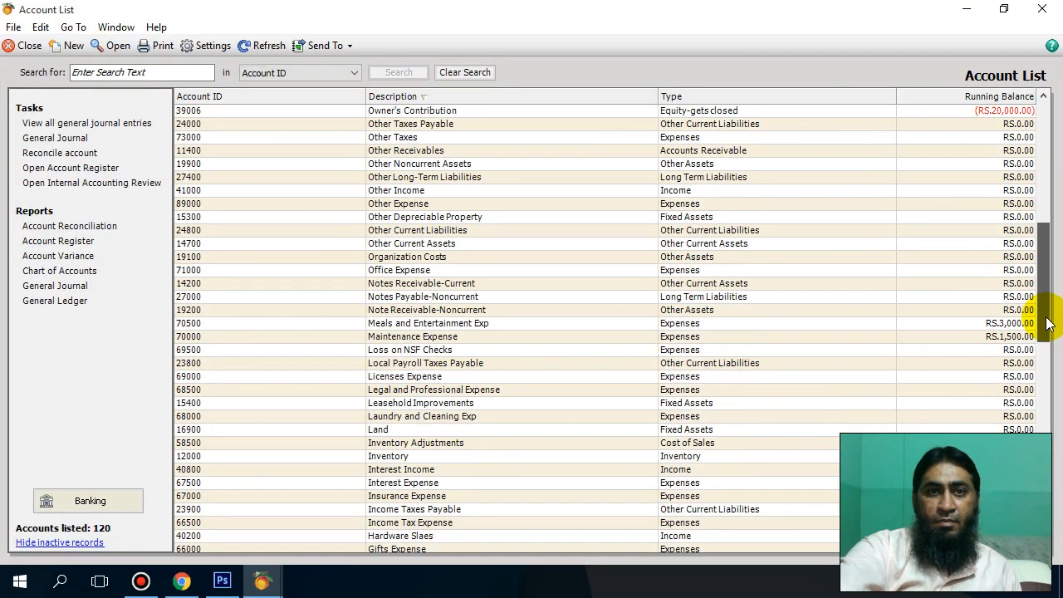
click(1045, 166)
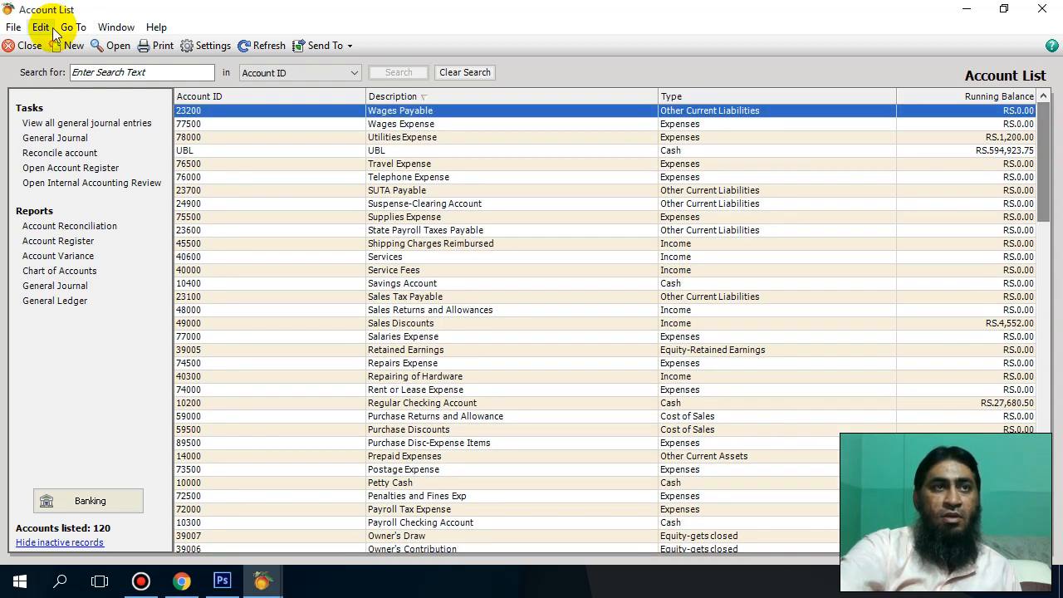
- Start a new chart of accounts record and set its account type to Income
click(83, 48)
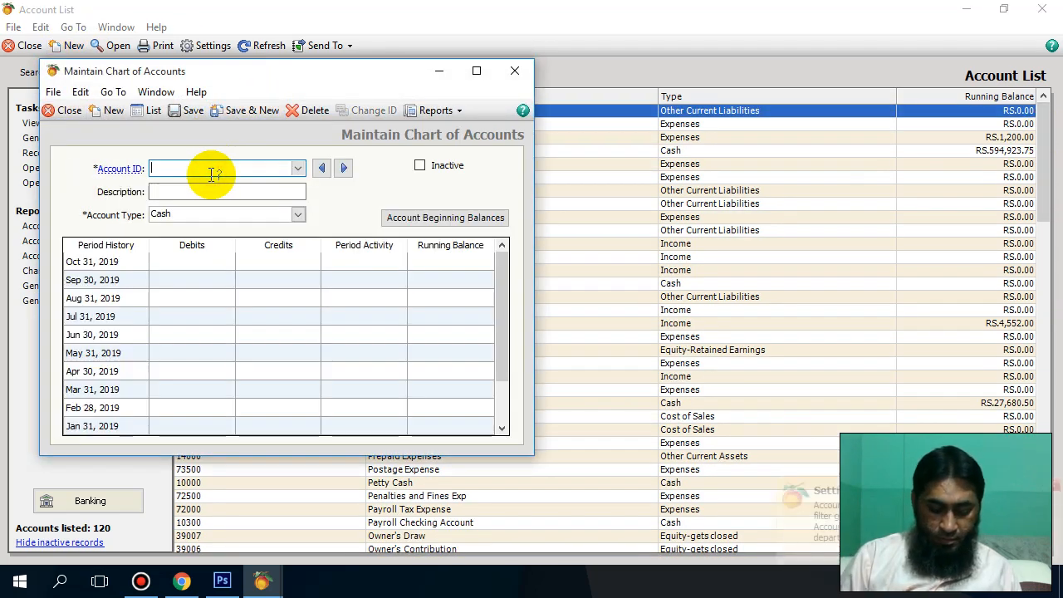
click(299, 218)
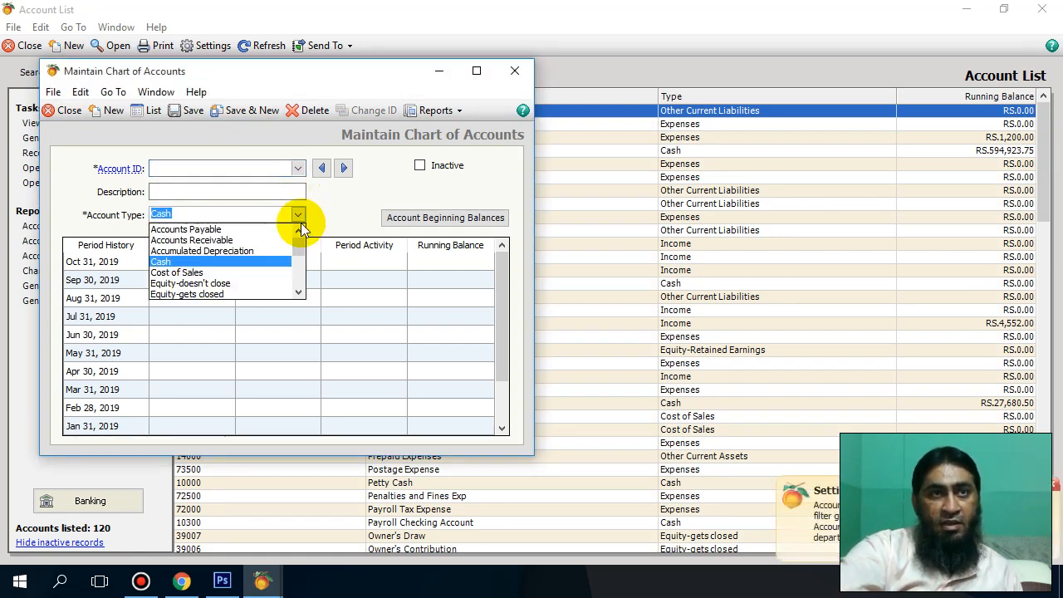
mouse_move(303, 261)
mouse_down()
mouse_move(301, 291)
mouse_move(302, 265)
mouse_up()
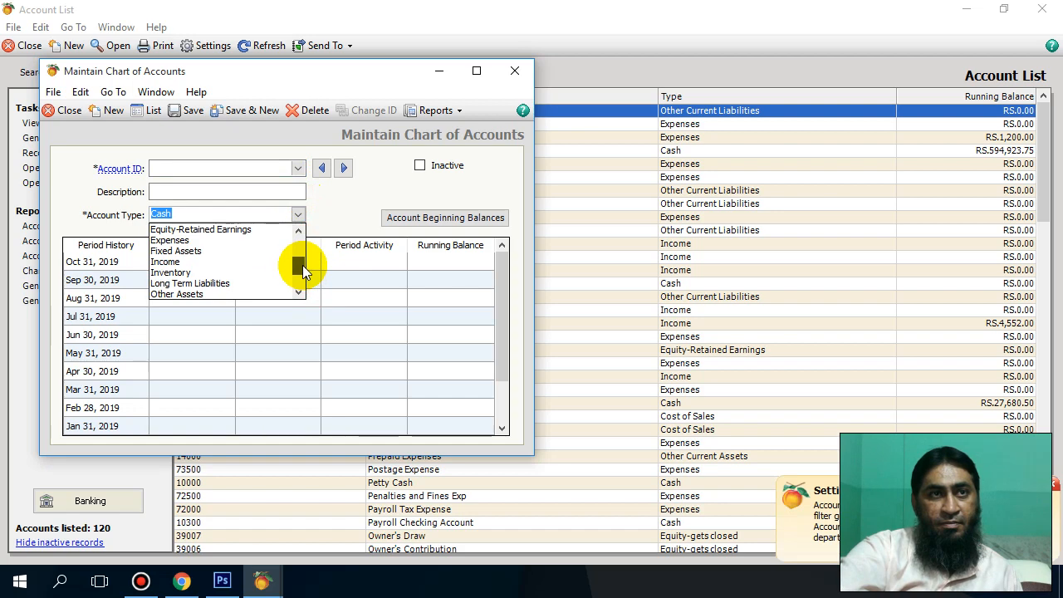
click(242, 262)
- Look through the existing accounts in the account record form and load account 40800, Interest Income
click(289, 170)
click(296, 171)
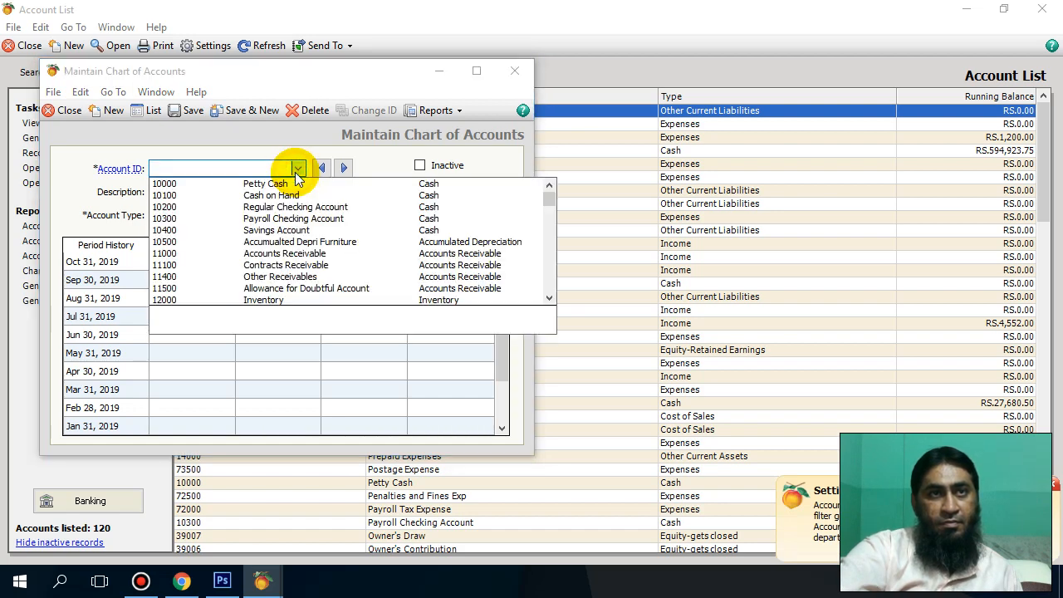
drag(543, 194, 553, 166)
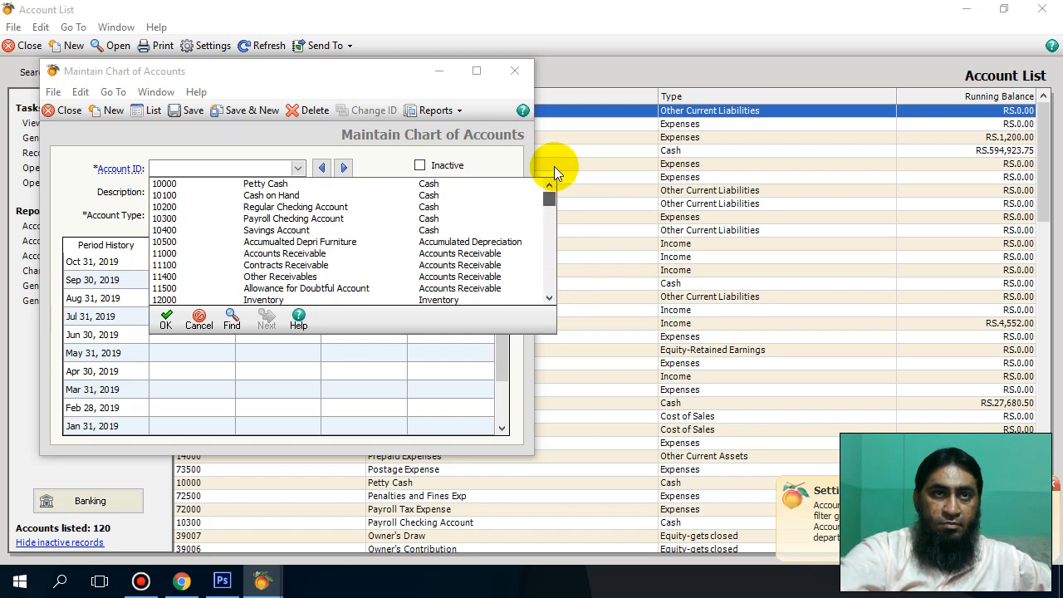
drag(538, 201, 548, 199)
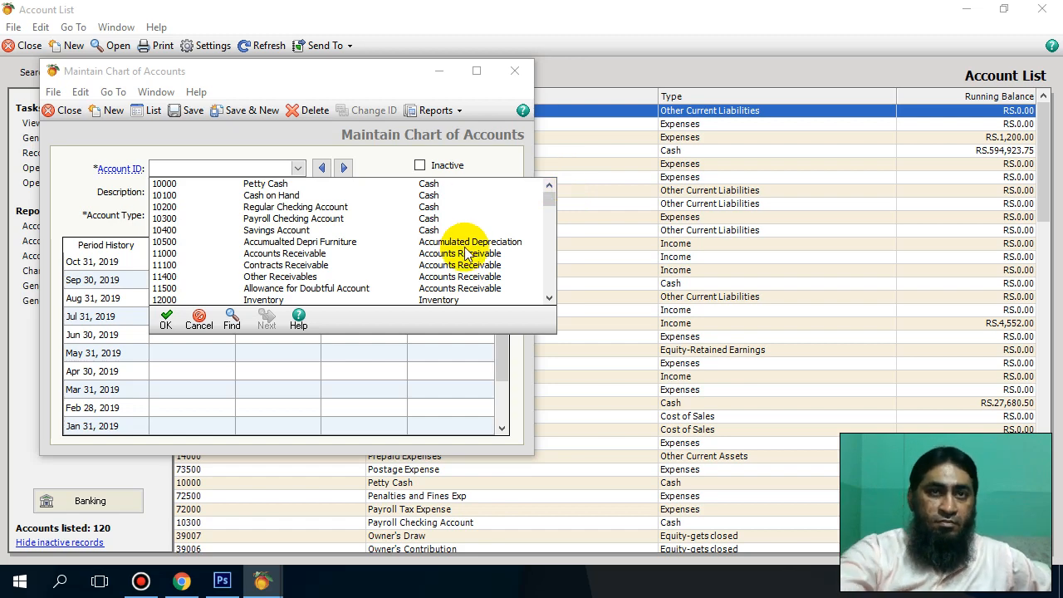
scroll(480, 253, down, 2)
scroll(481, 254, up, 2)
scroll(482, 254, down, 1)
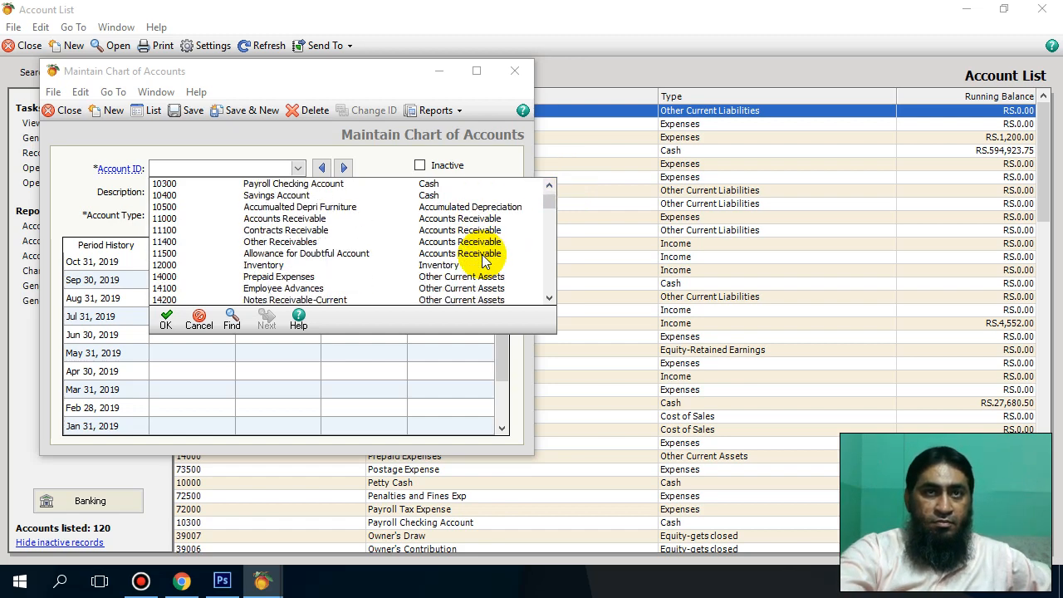
scroll(482, 254, down, 6)
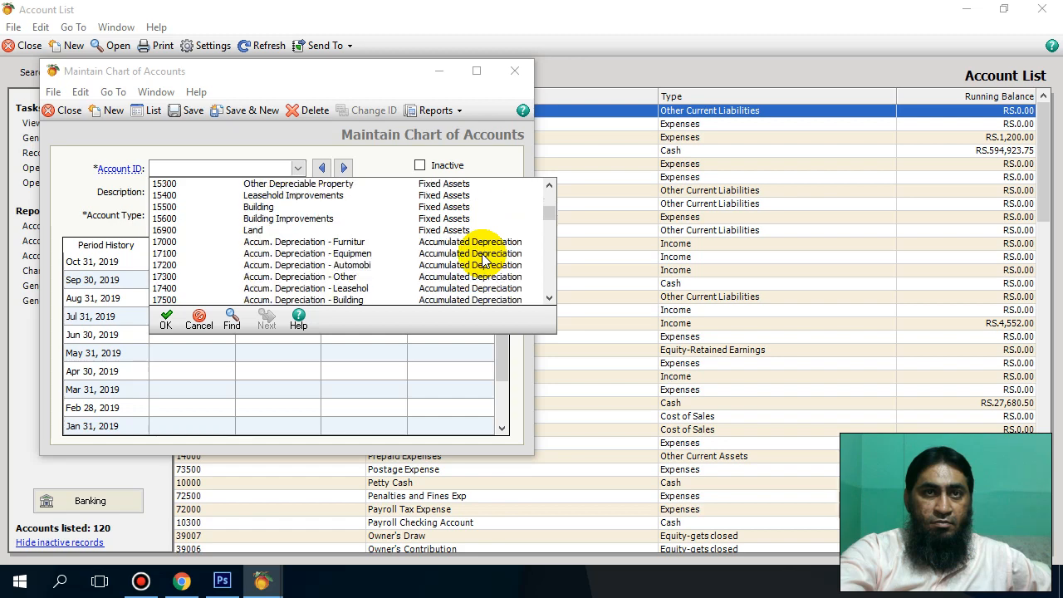
scroll(483, 259, down, 4)
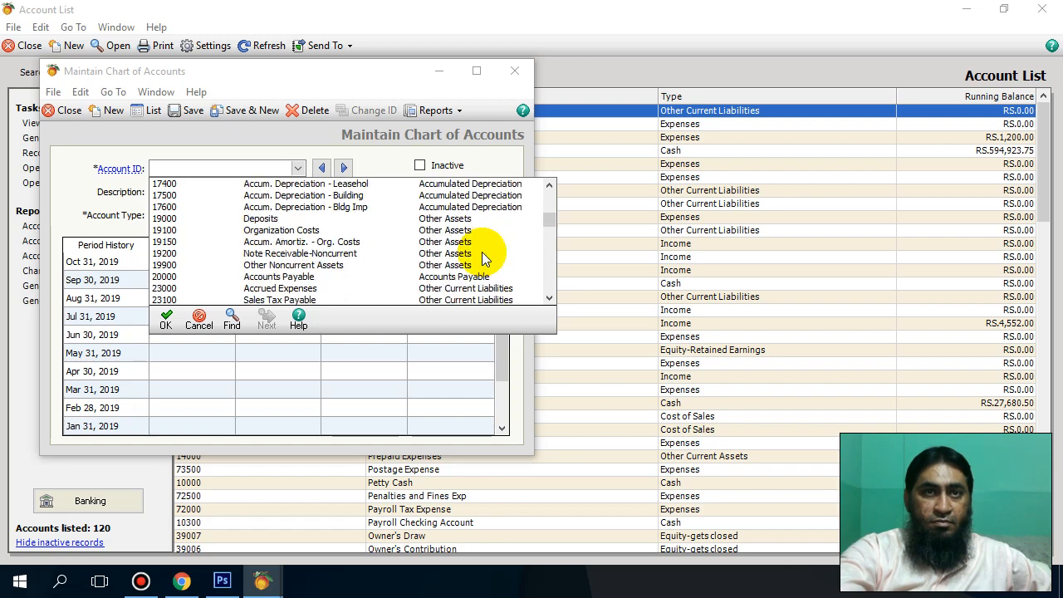
scroll(484, 259, down, 8)
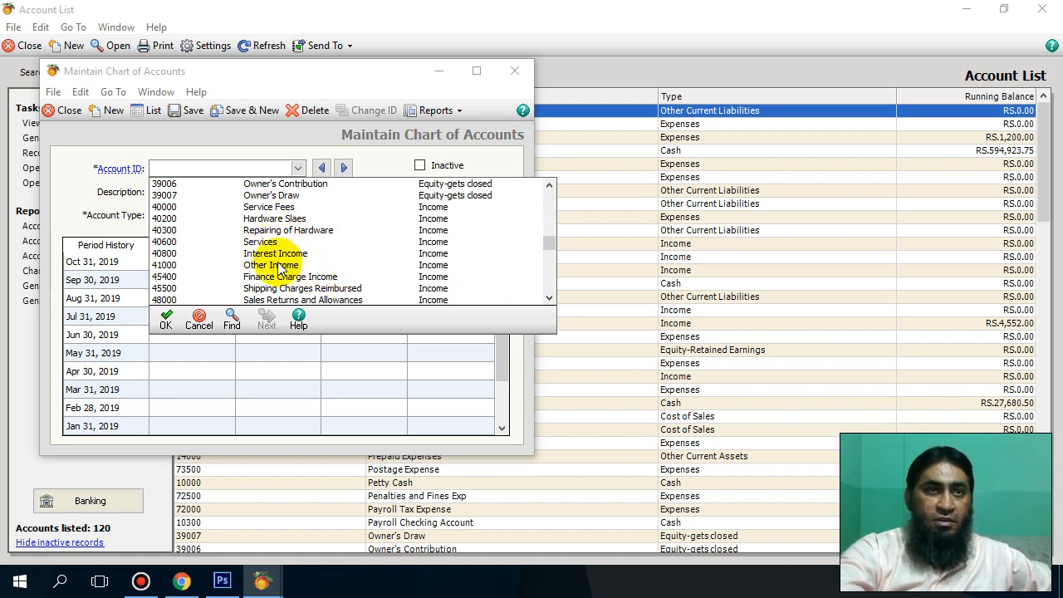
click(249, 253)
click(247, 257)
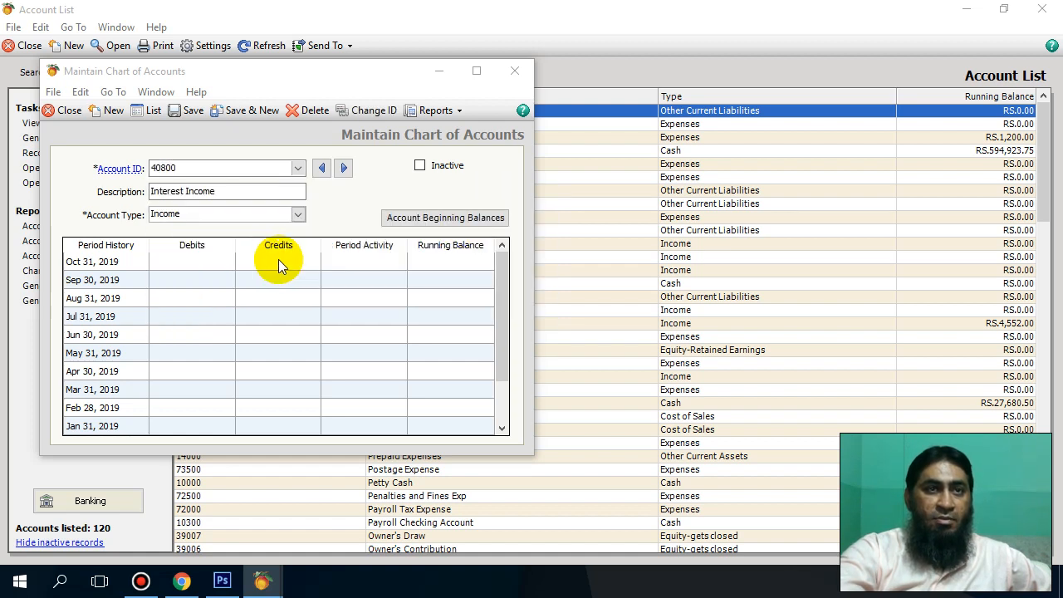
- Change the account's description to "Bank Interest Income", save the record, and close the account list
click(151, 199)
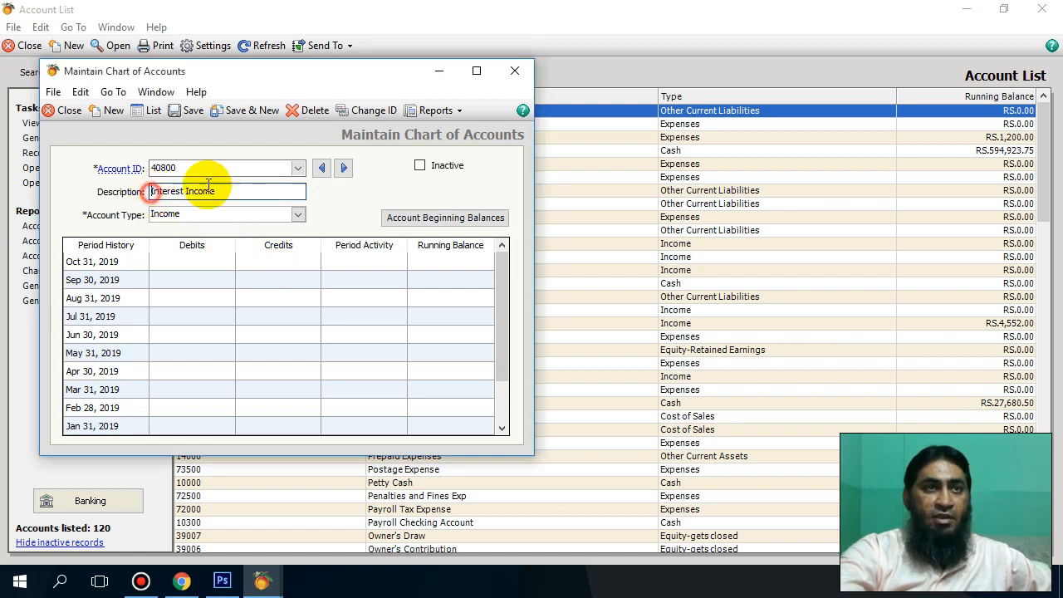
text(BAnk)
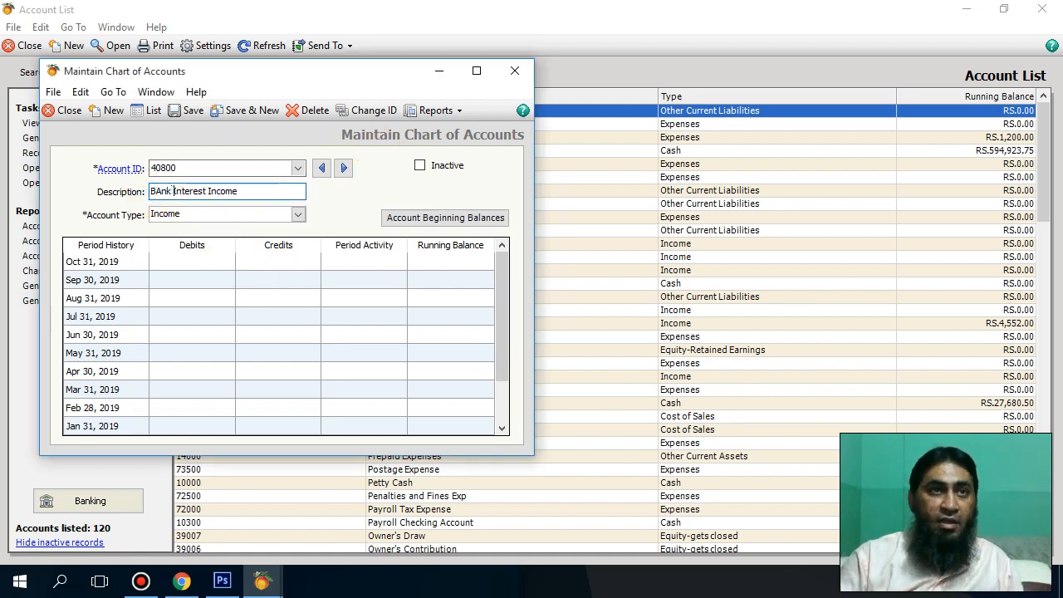
key(BackSpace)
key(BackSpace)
key(BackSpace)
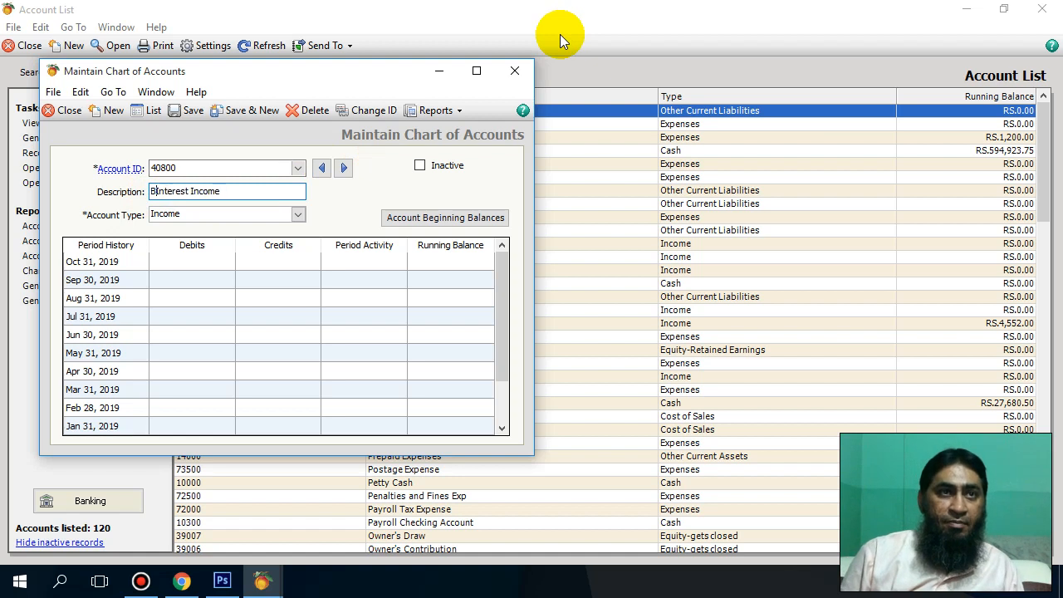
text(nk)
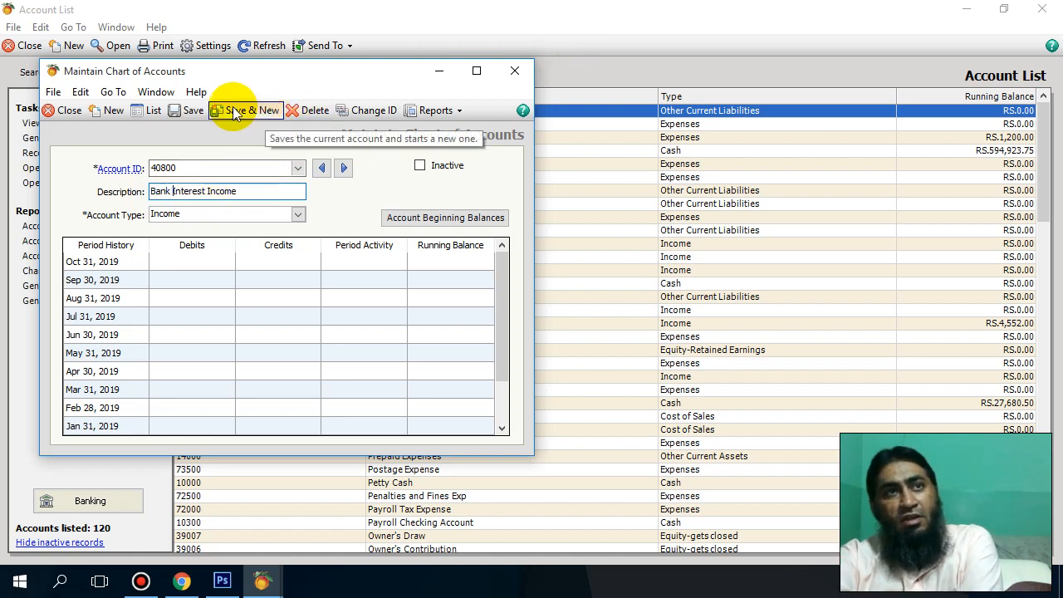
click(198, 115)
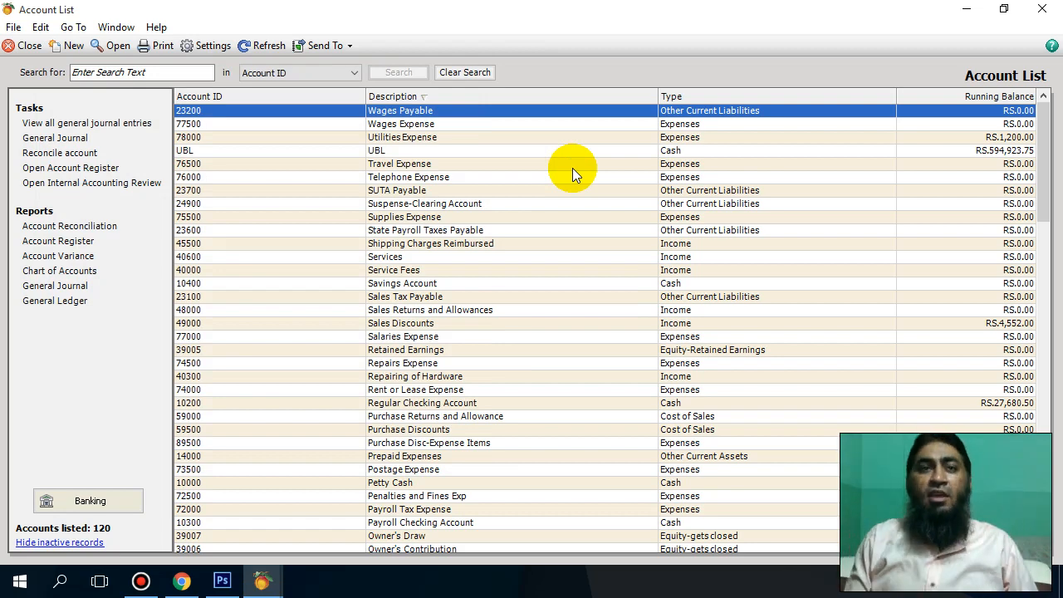
click(1041, 8)
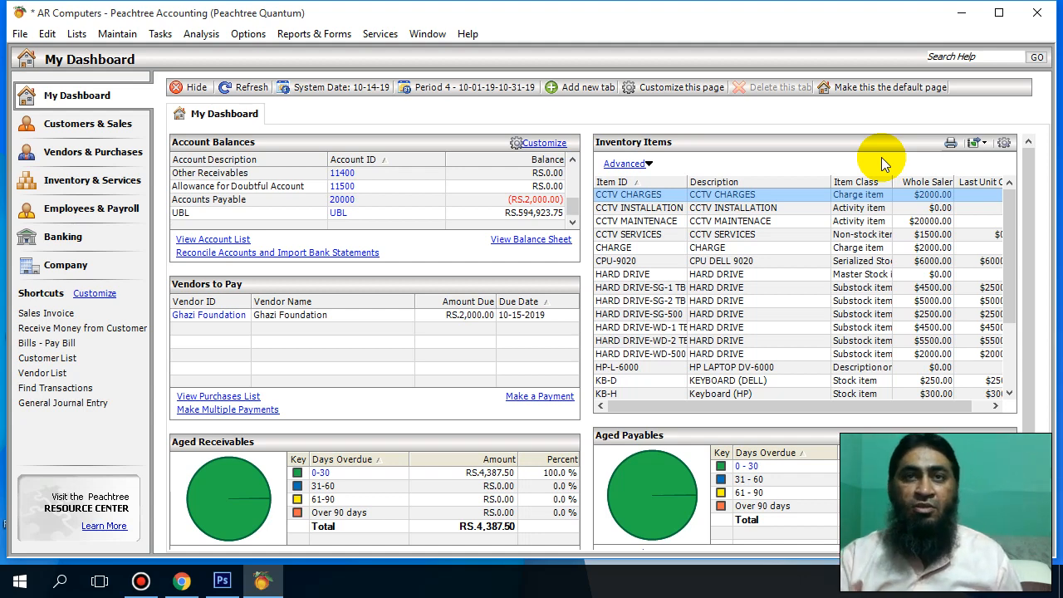
- Open Account Reconciliation for the UBL account in a maximized window, keeping the statement date of 31 Oct 2019
click(160, 34)
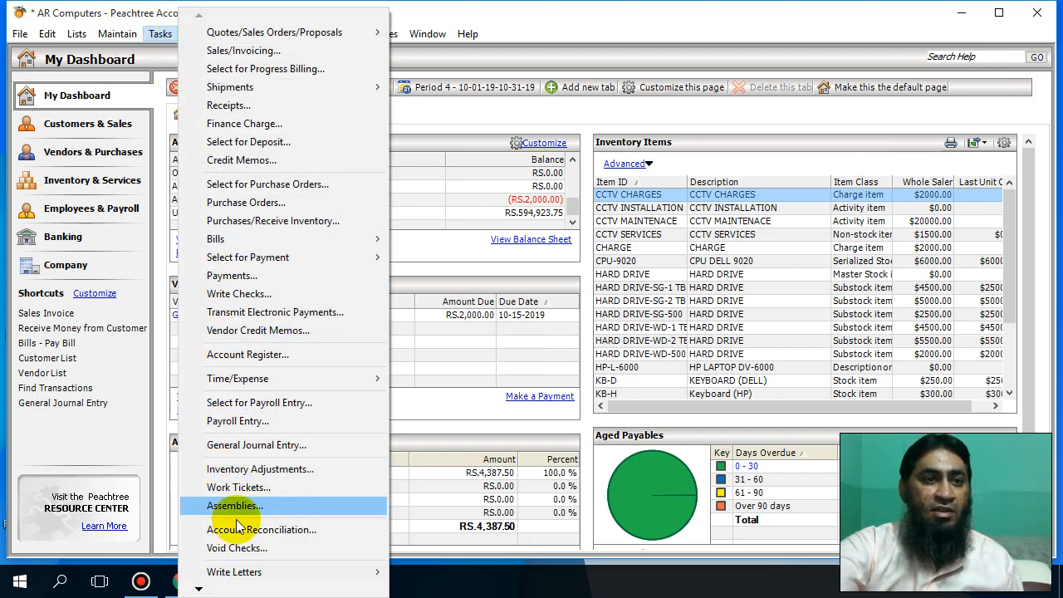
click(315, 531)
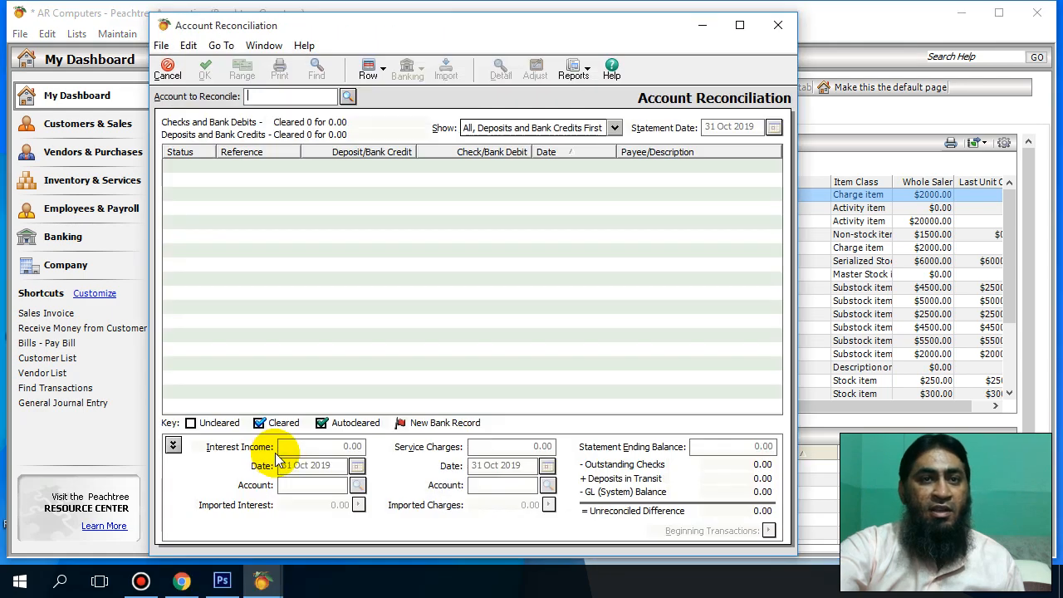
click(347, 97)
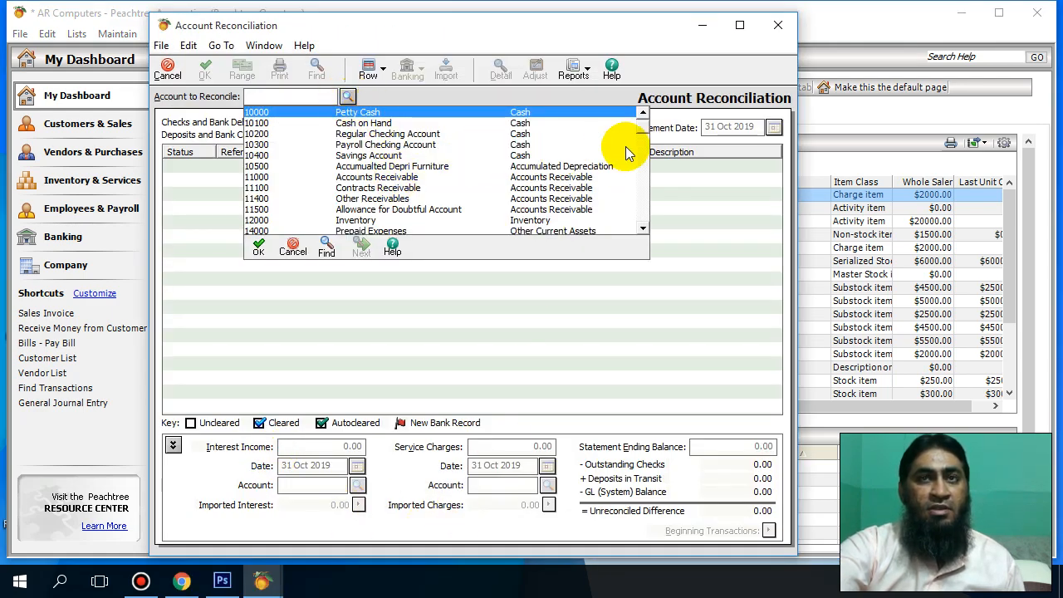
drag(640, 119, 640, 229)
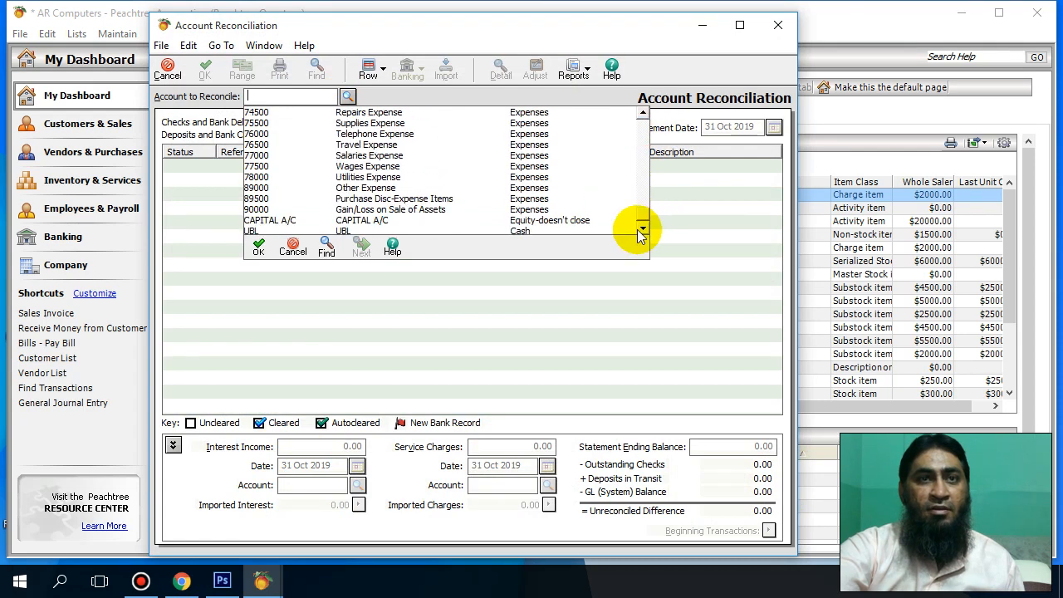
click(544, 230)
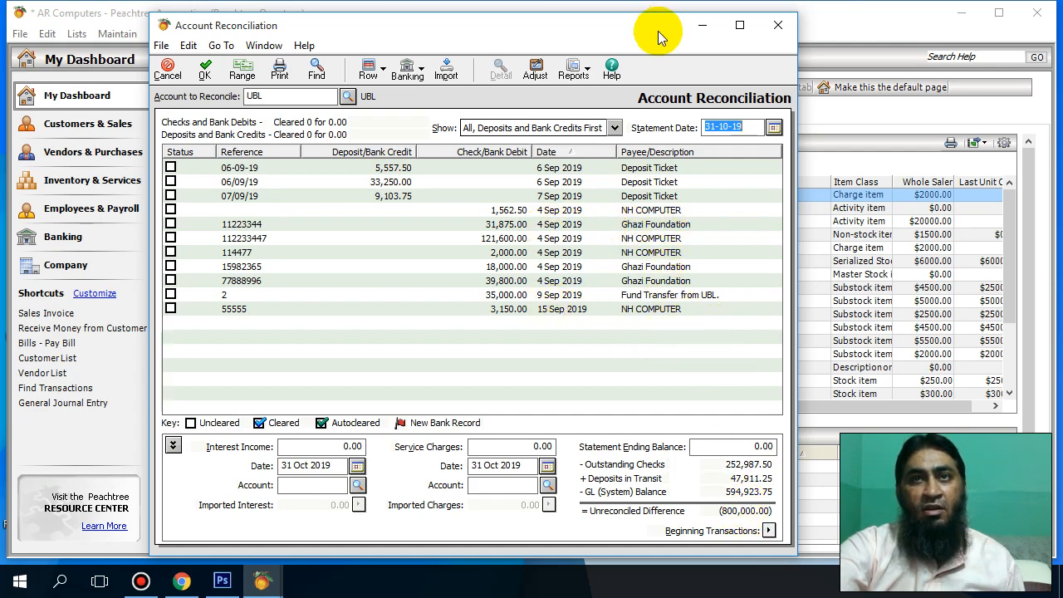
click(738, 25)
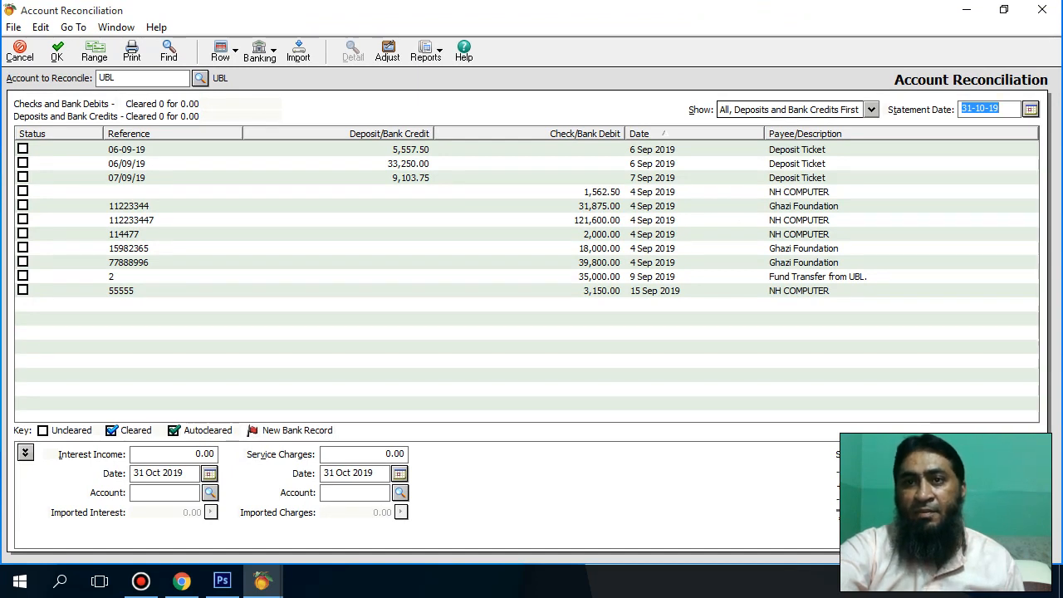
key(Tab)
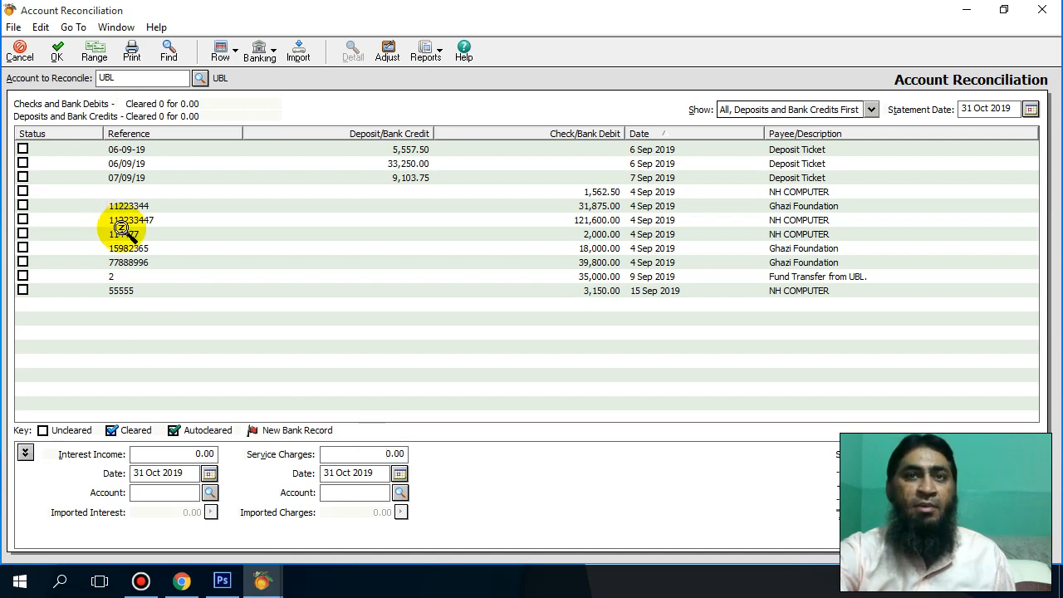
- Mark the three September deposit tickets as cleared
click(23, 149)
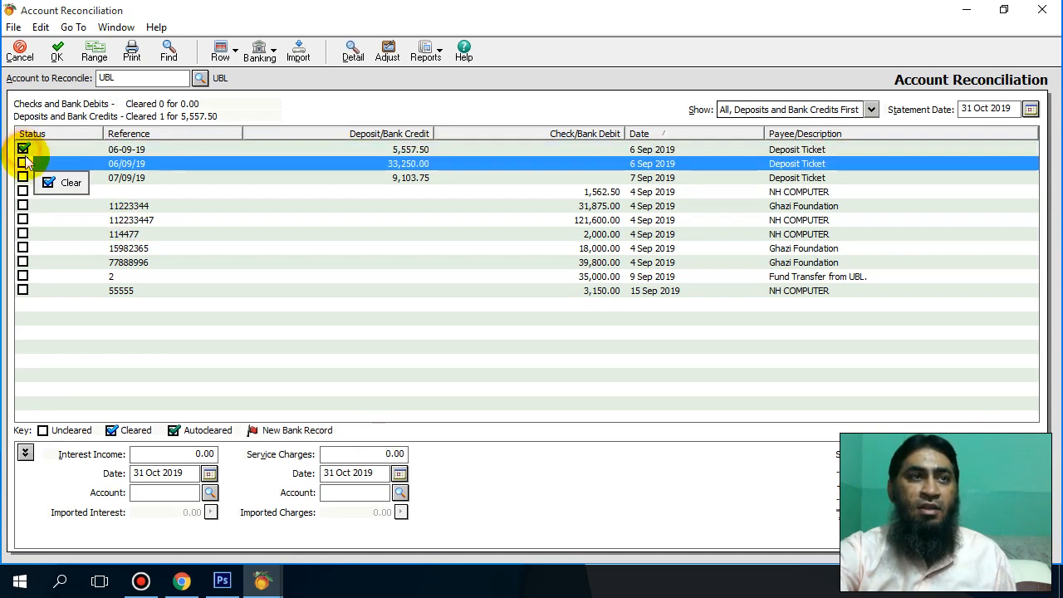
click(23, 164)
click(23, 178)
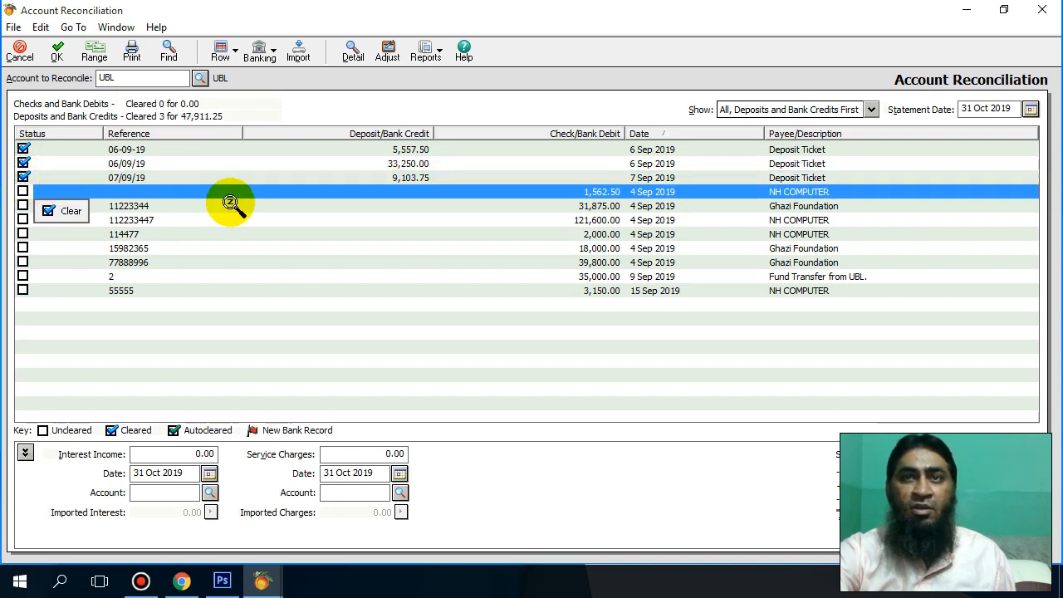
- Mark all eight checks and bank debits as cleared, from the 1,562.50 NH COMPUTER entry through reference 55555
click(23, 192)
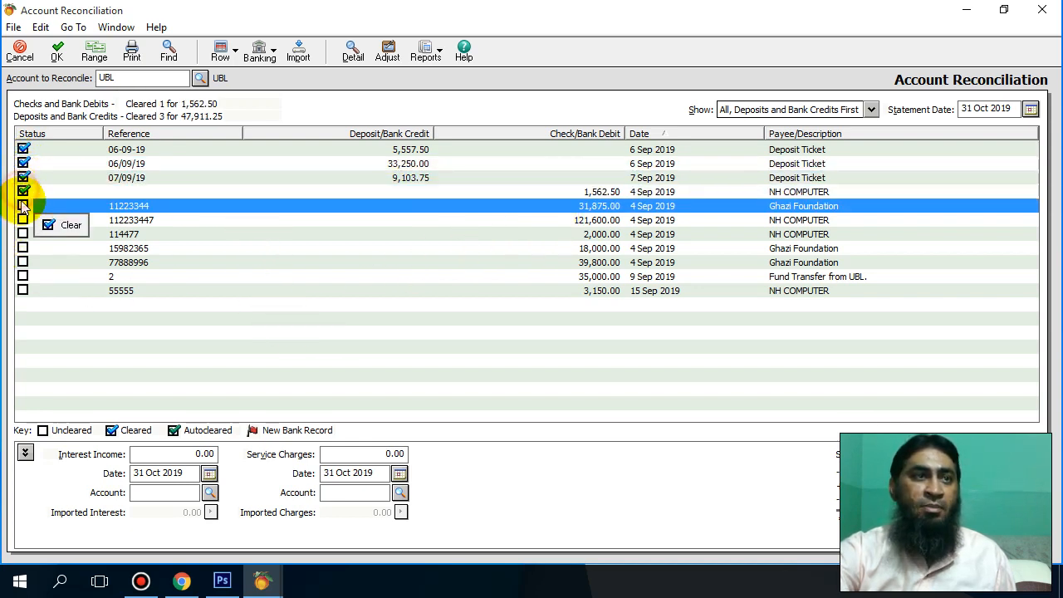
click(22, 206)
click(23, 220)
click(23, 234)
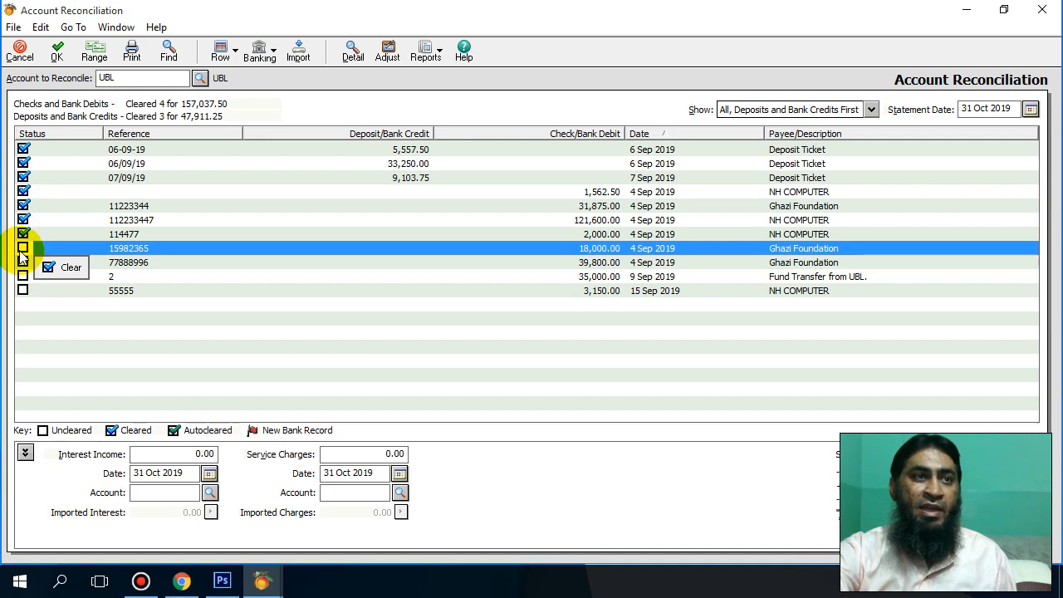
click(22, 248)
click(23, 262)
click(23, 277)
click(23, 291)
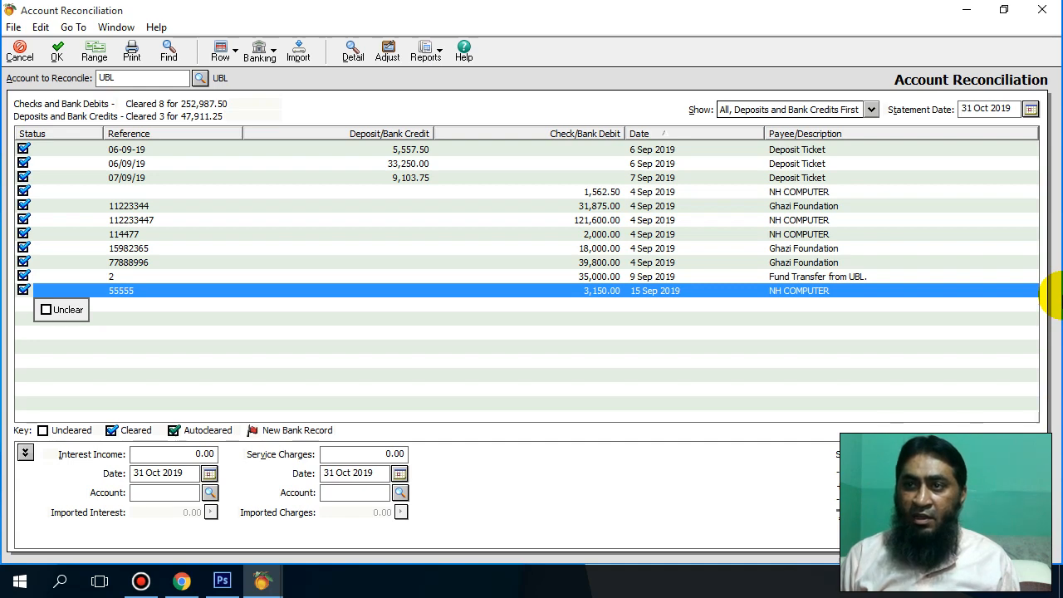
- Assign account 40800 Bank Interest Income to the interest income and account 62000 to the service charges
click(355, 454)
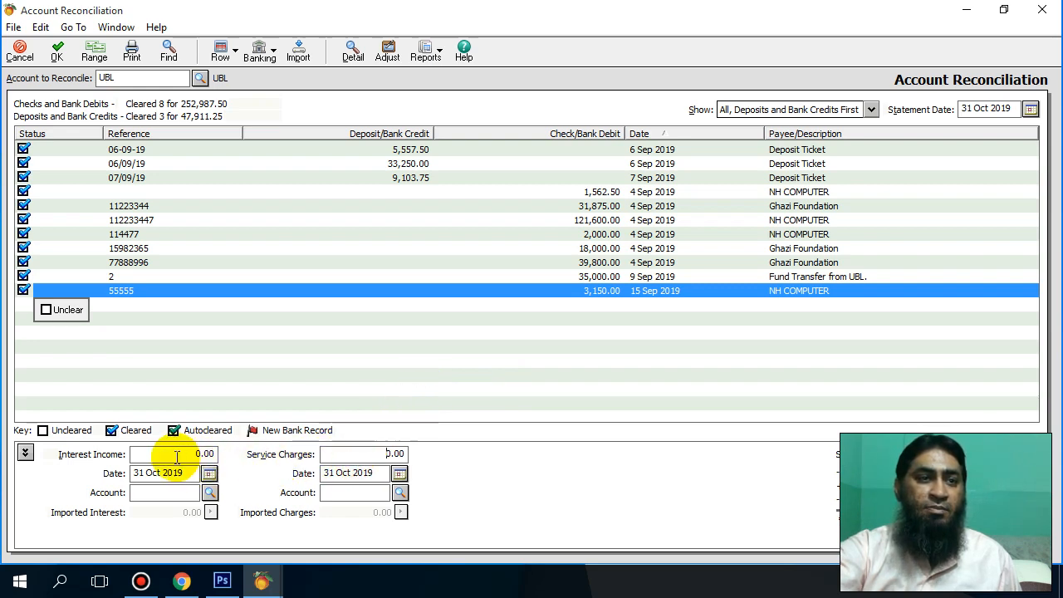
click(355, 454)
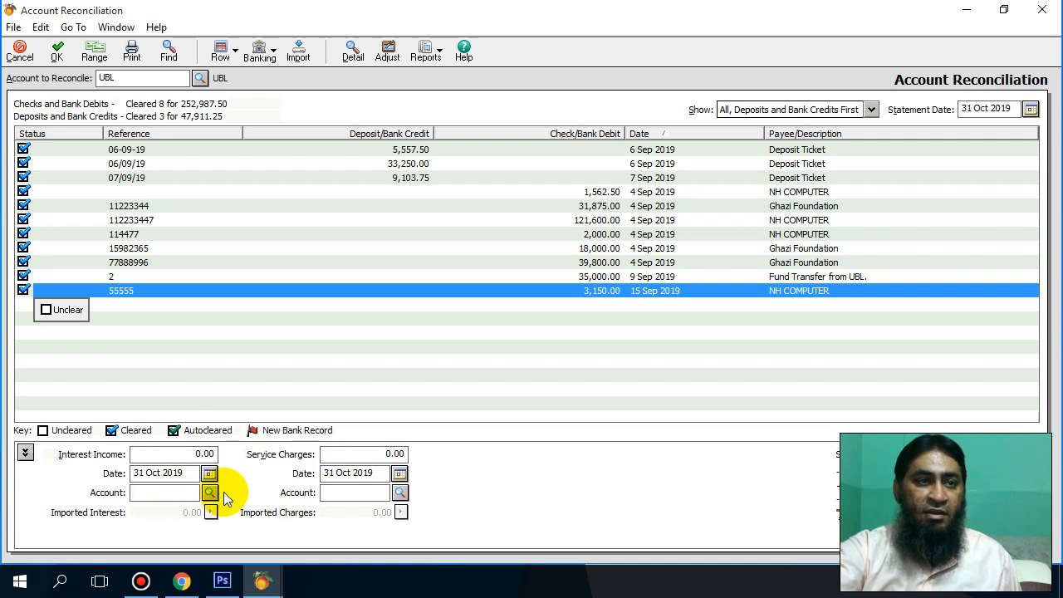
click(209, 492)
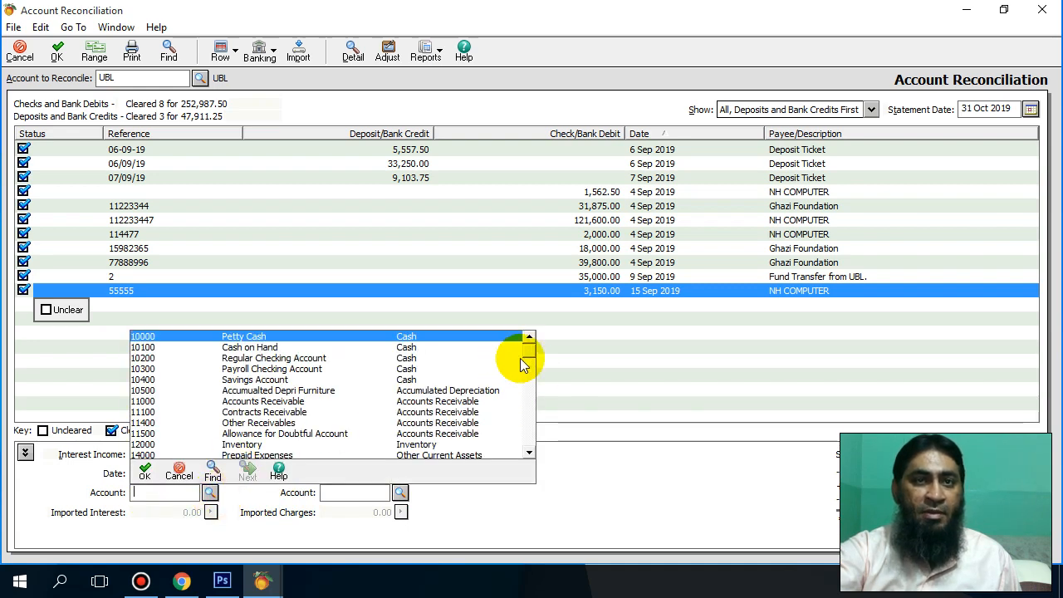
drag(528, 359, 534, 400)
double_click(249, 390)
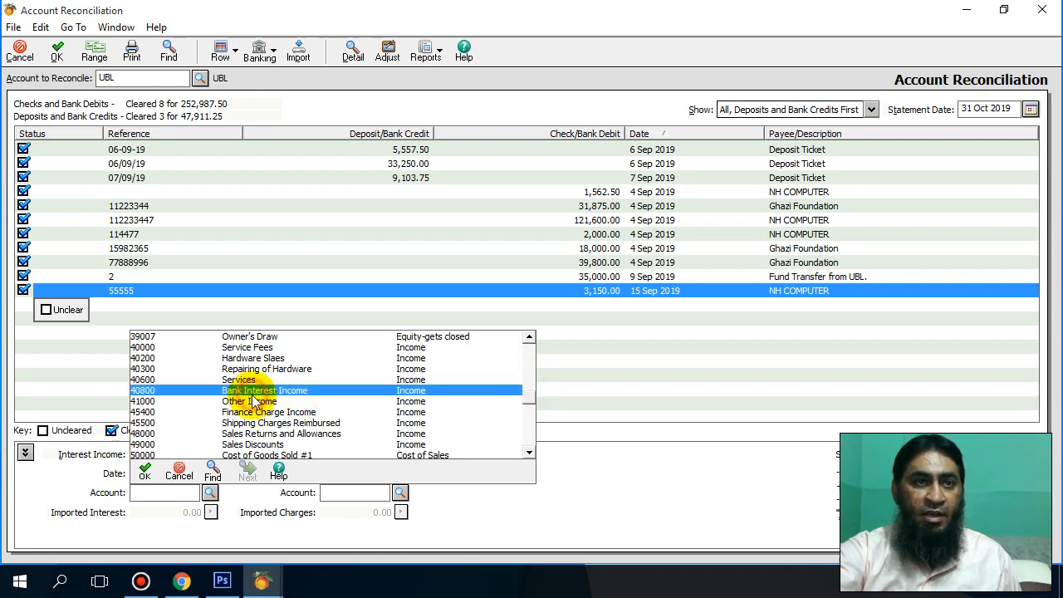
click(400, 493)
drag(717, 349, 710, 418)
double_click(495, 435)
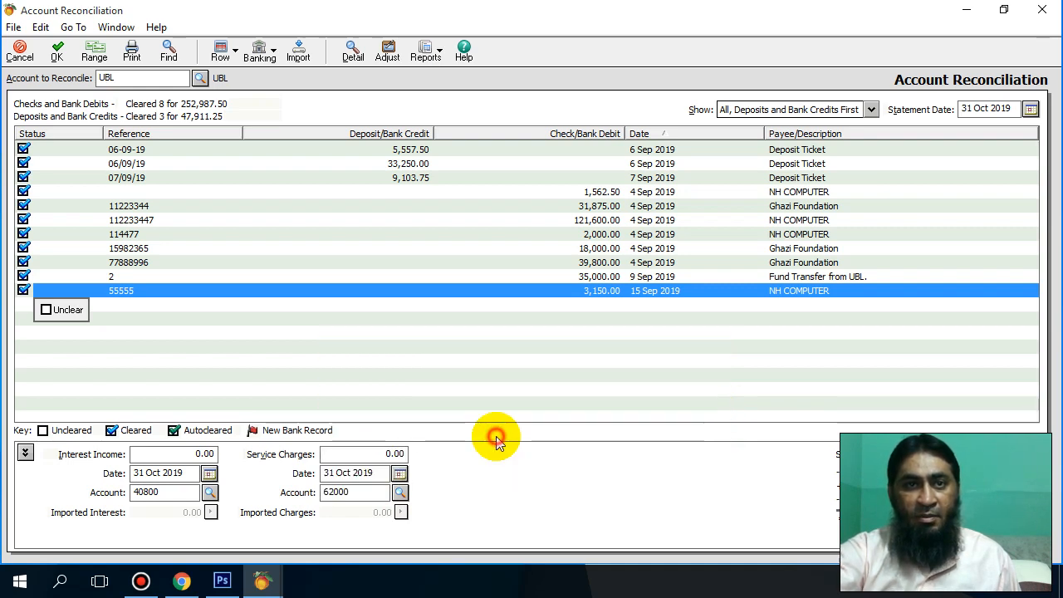
- Try an interest income of 800.00 for the UBL reconciliation and reset it to 0.00
click(196, 454)
text(80)
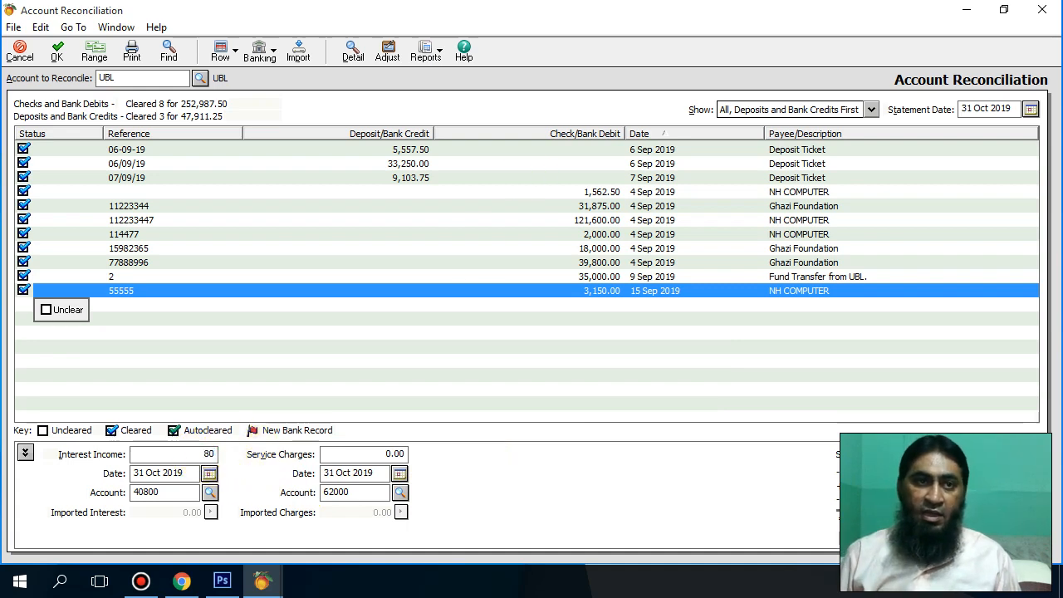
text(0)
click(365, 454)
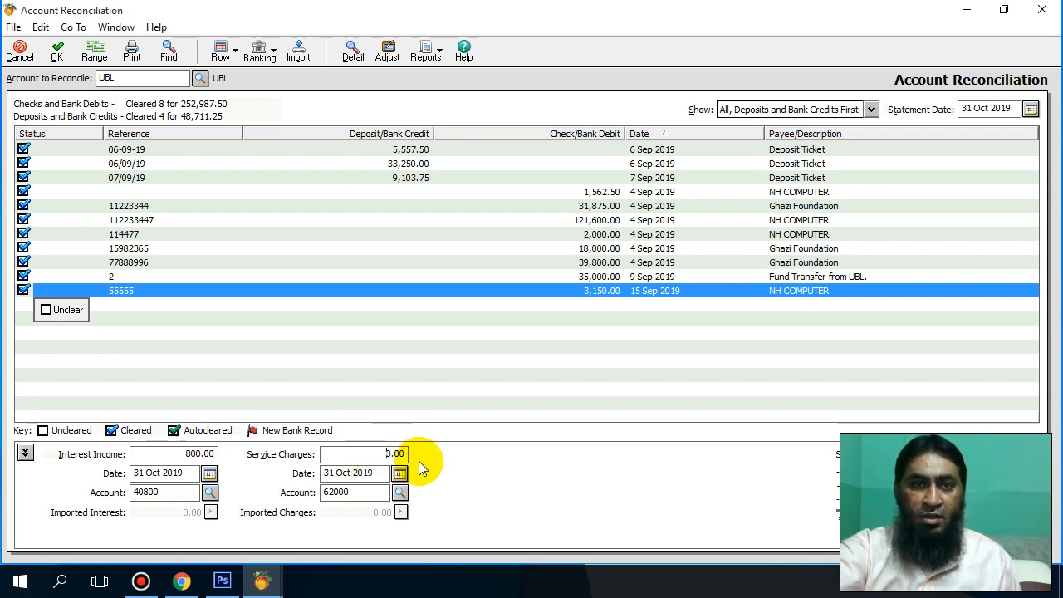
click(167, 454)
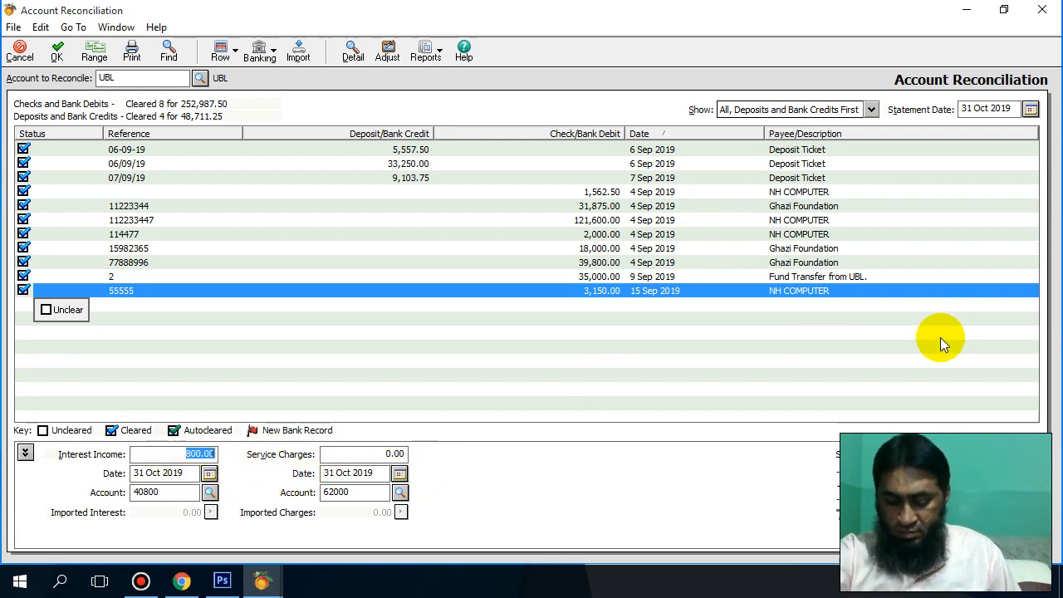
text(0)
click(381, 454)
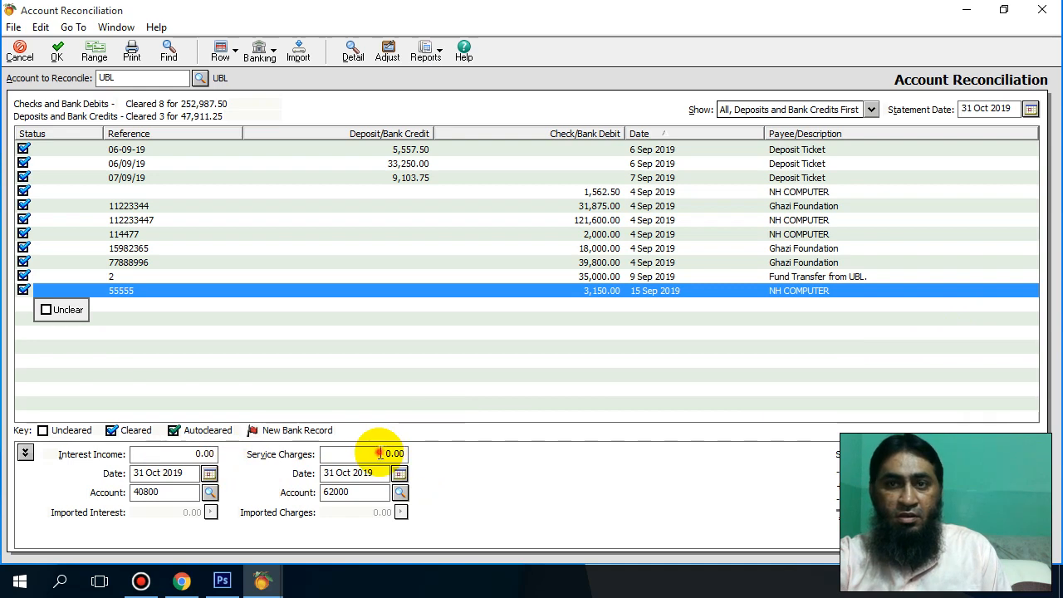
- Set the interest income of the UBL reconciliation to 900.00
click(190, 453)
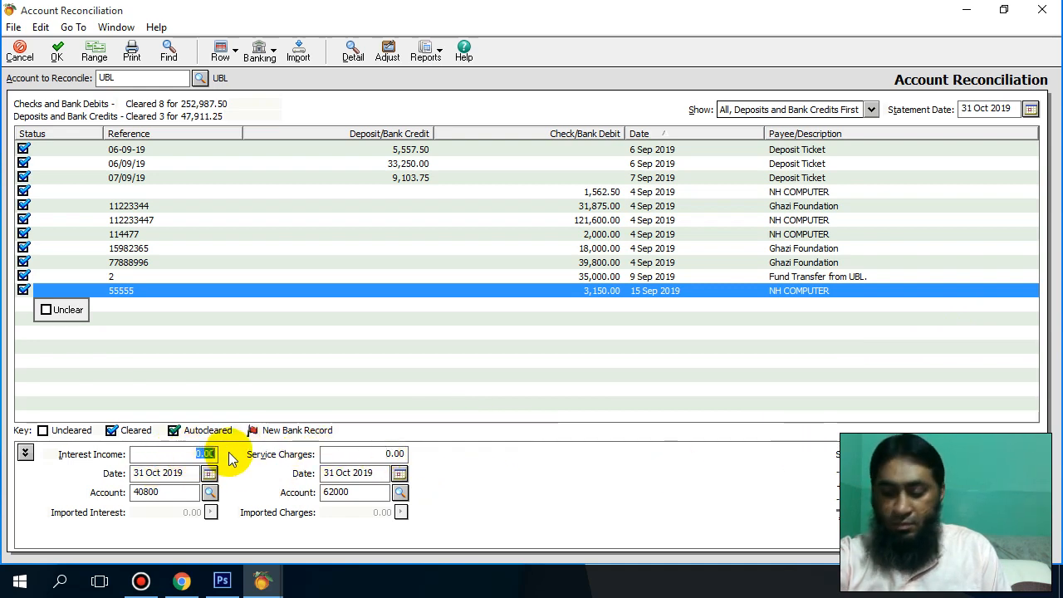
text(900)
click(361, 454)
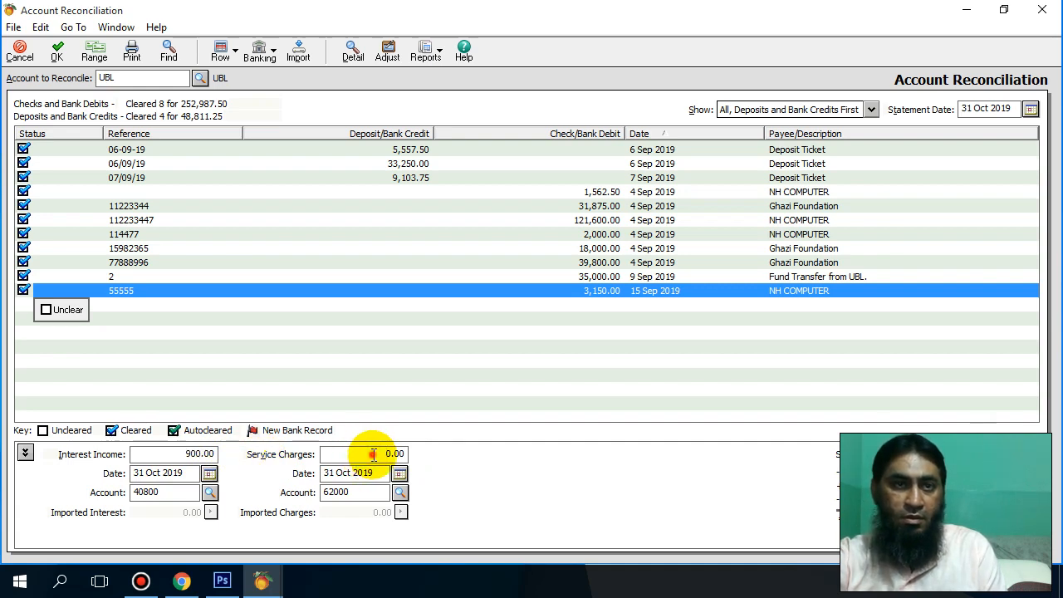
- Try service charges of 1,800.00 for the UBL reconciliation and reset them to 0.00
double_click(386, 453)
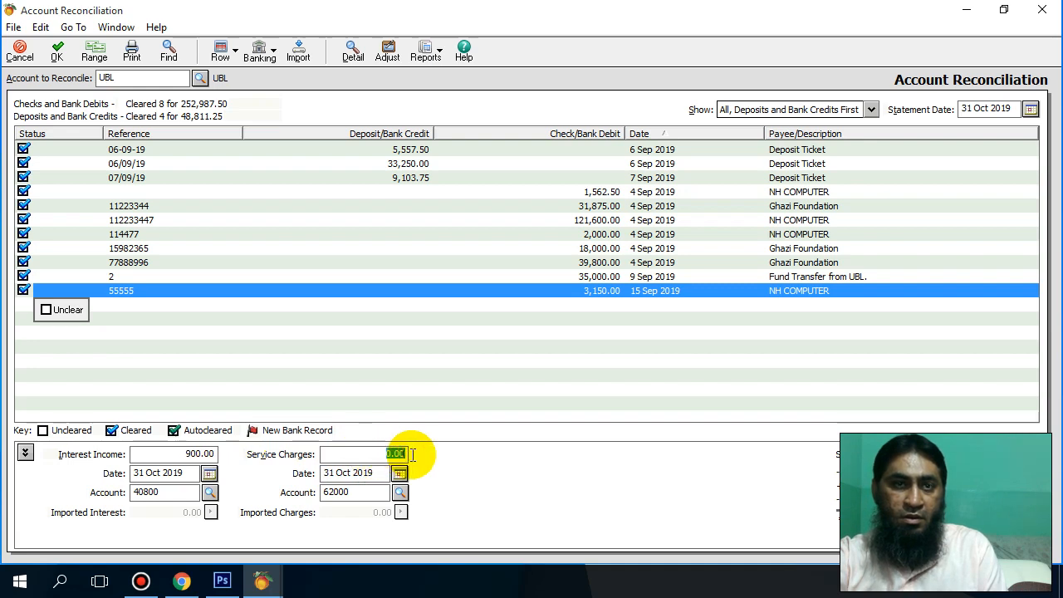
text(1800)
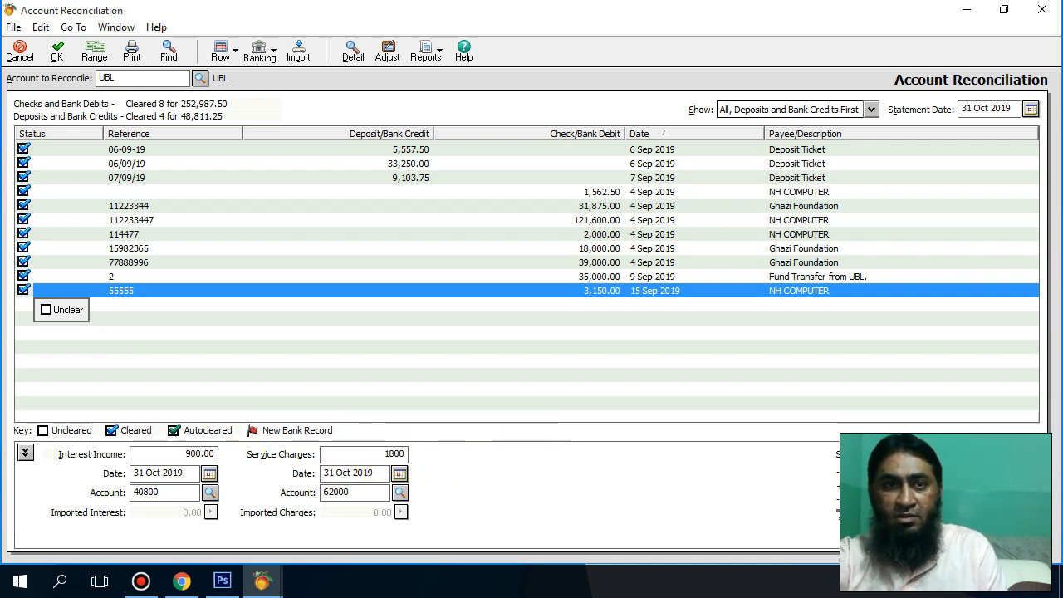
click(189, 455)
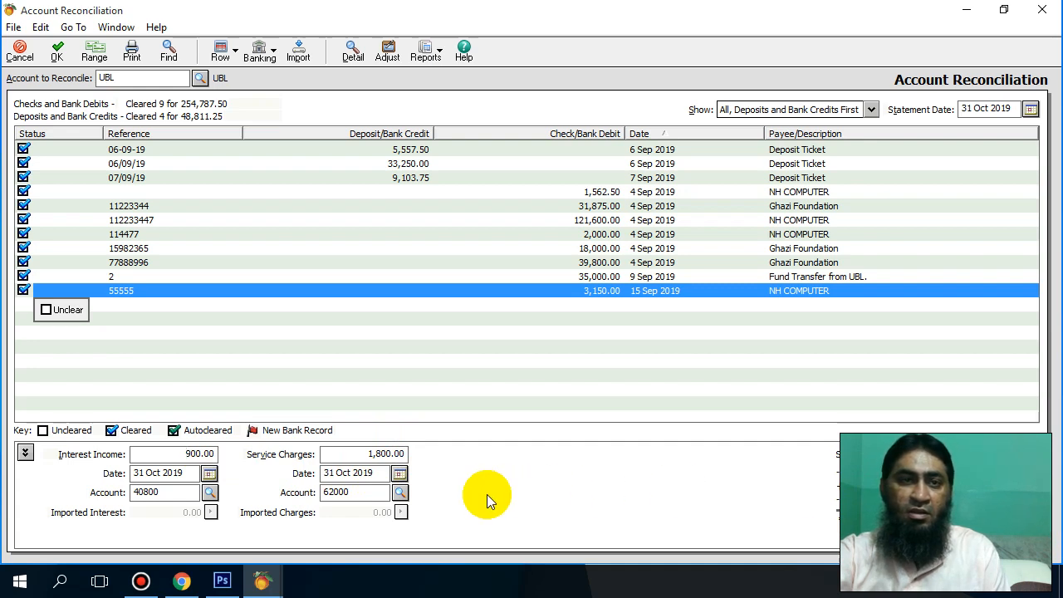
drag(366, 454, 532, 438)
text(0)
click(187, 454)
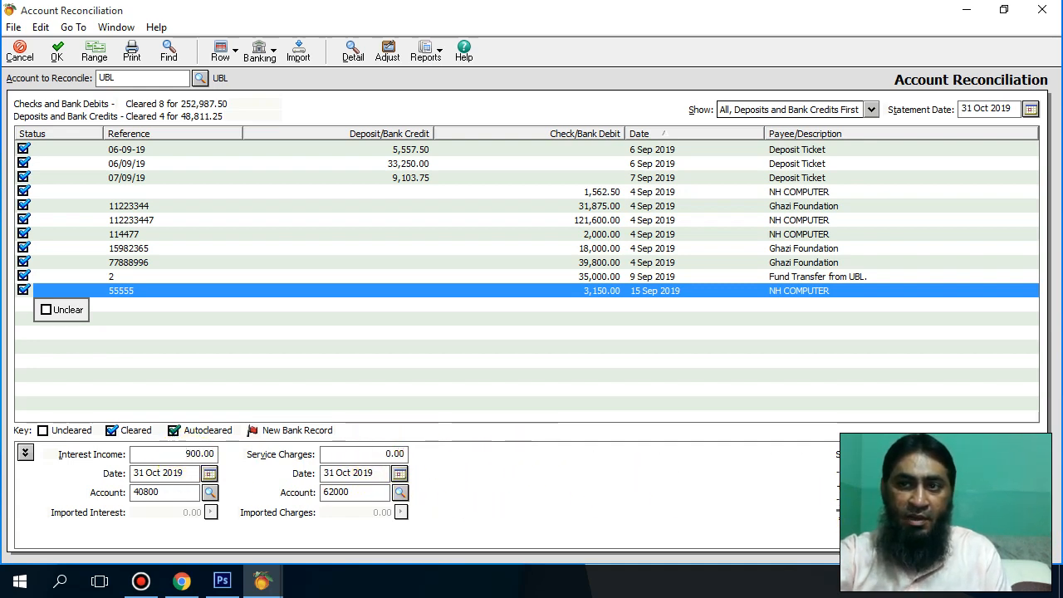
- Set the service charges of the UBL reconciliation to 1,800.00
click(373, 454)
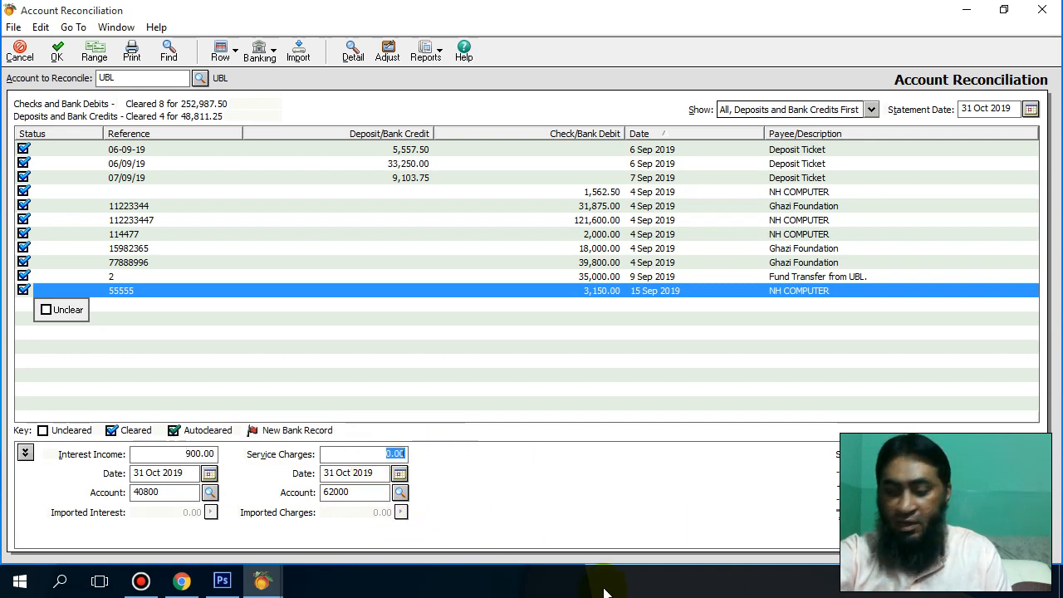
text(18)
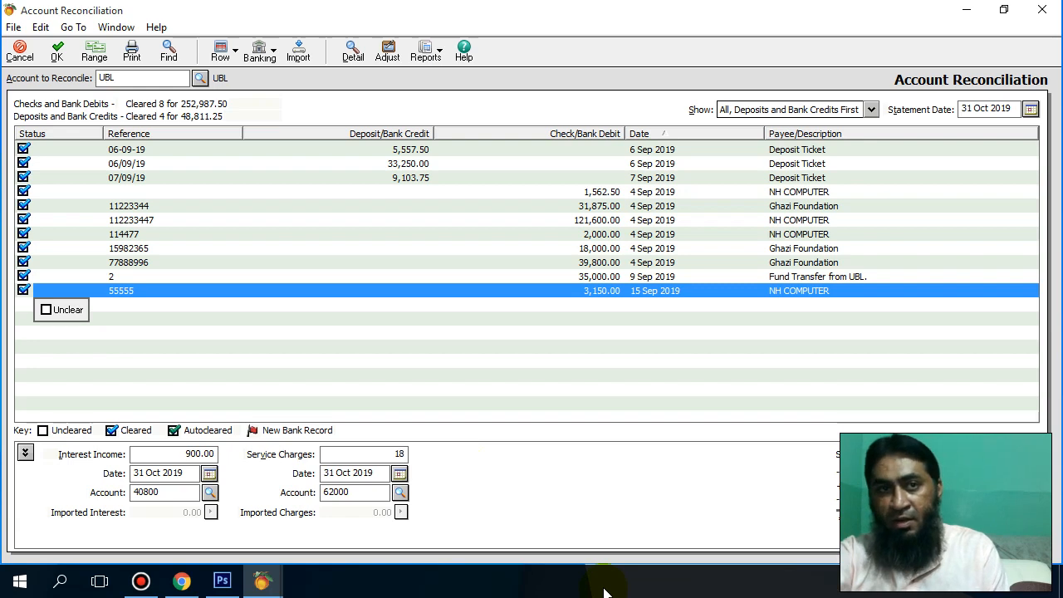
double_click(397, 454)
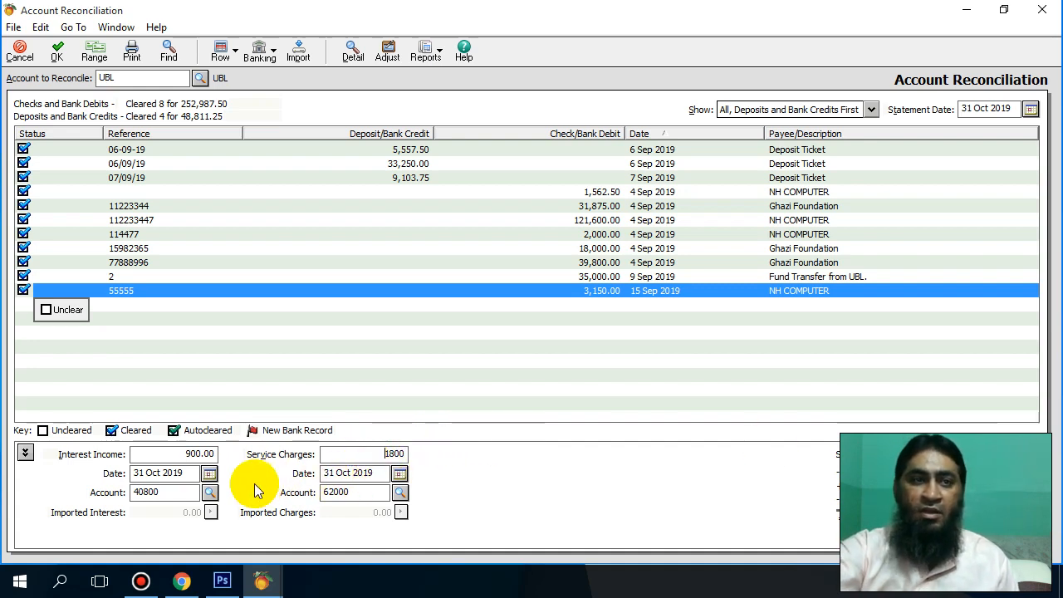
- Set both the interest income and service charges dates to 15 Oct 2019 and save the UBL reconciliation
click(209, 472)
click(188, 409)
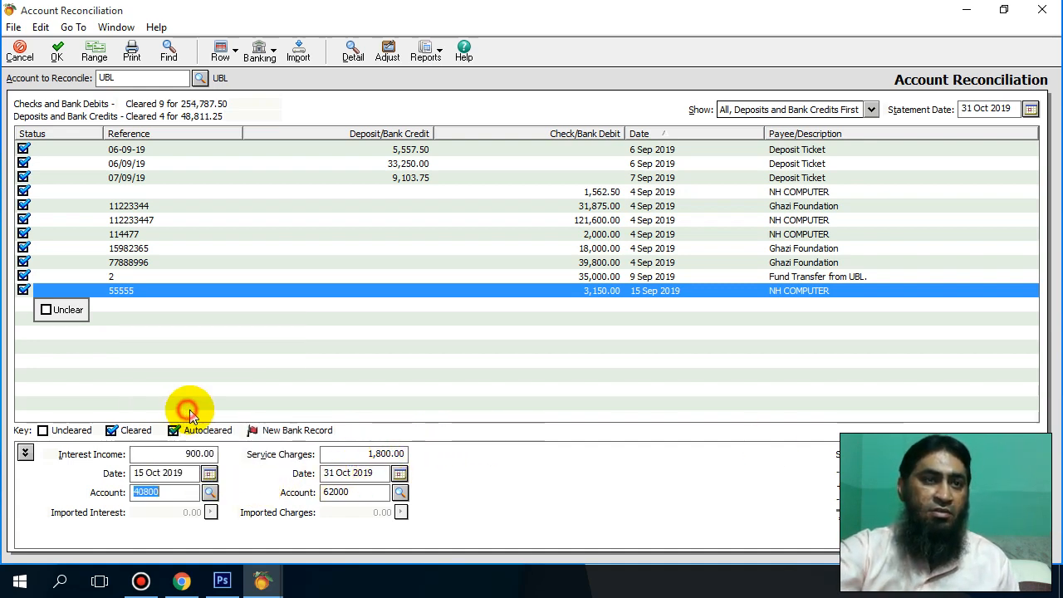
click(400, 473)
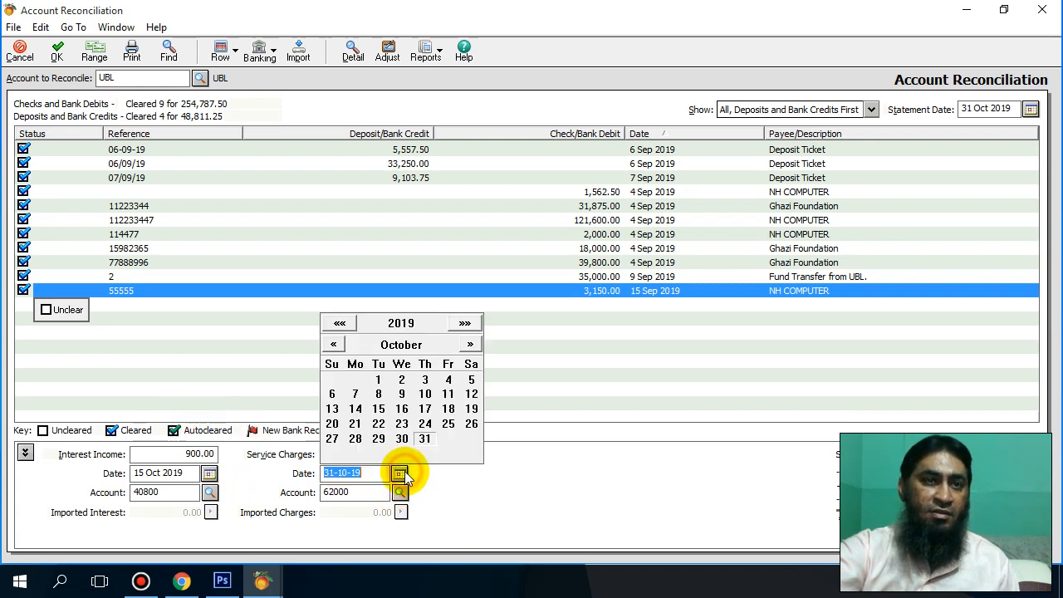
click(385, 415)
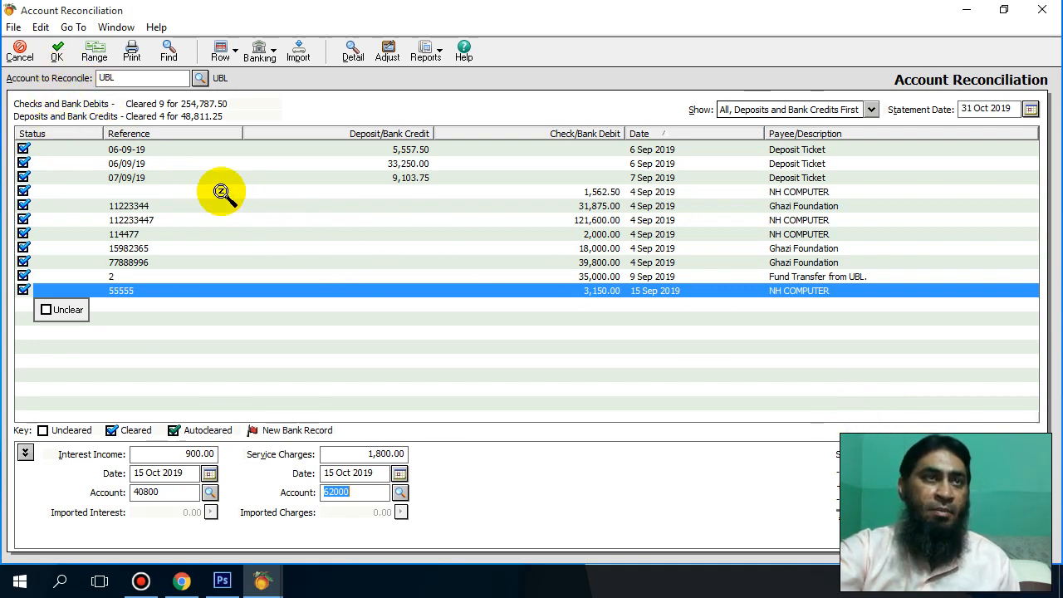
click(57, 55)
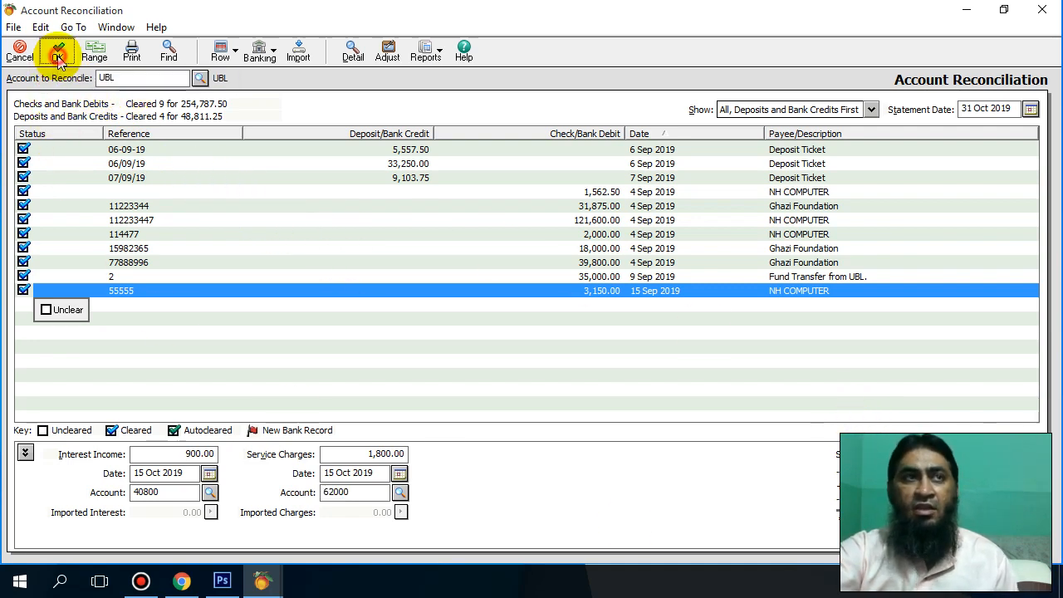